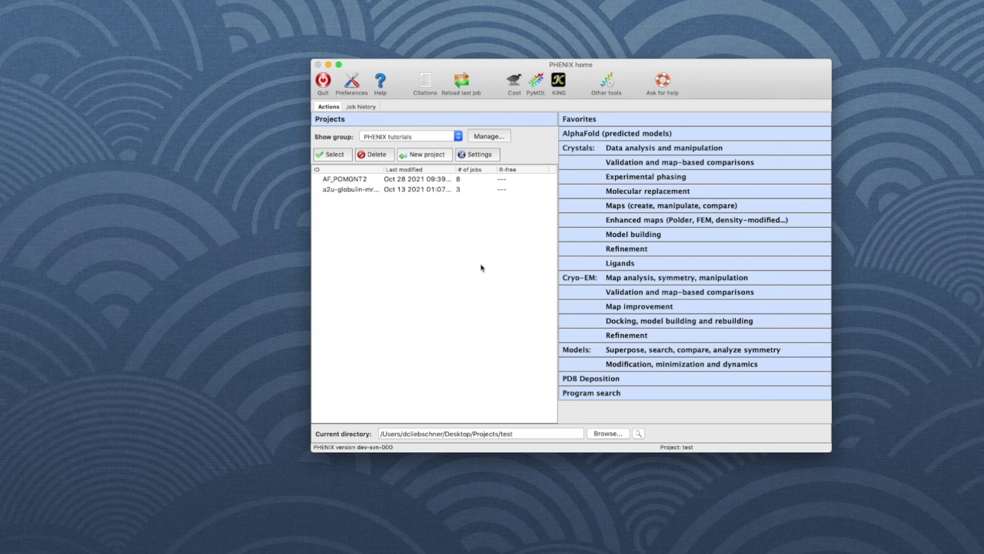
# Step: Create a new project from the molecular replacement tutorial dataset POMGNT2 (with AlphaFold model, multiple domains, 2 copies each)
pyautogui.click(435, 156)
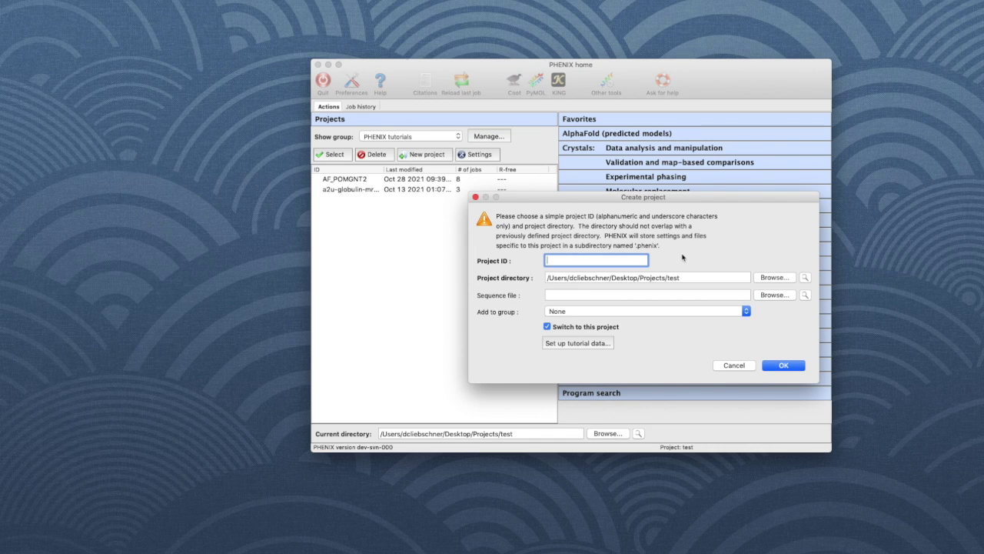
pyautogui.click(596, 344)
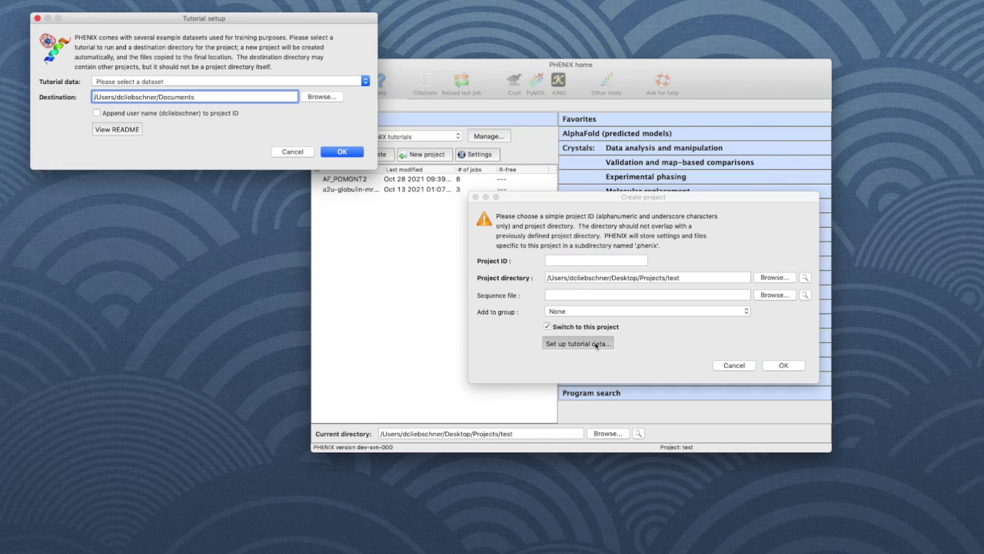
pyautogui.moveTo(361, 19); pyautogui.dragTo(537, 83)
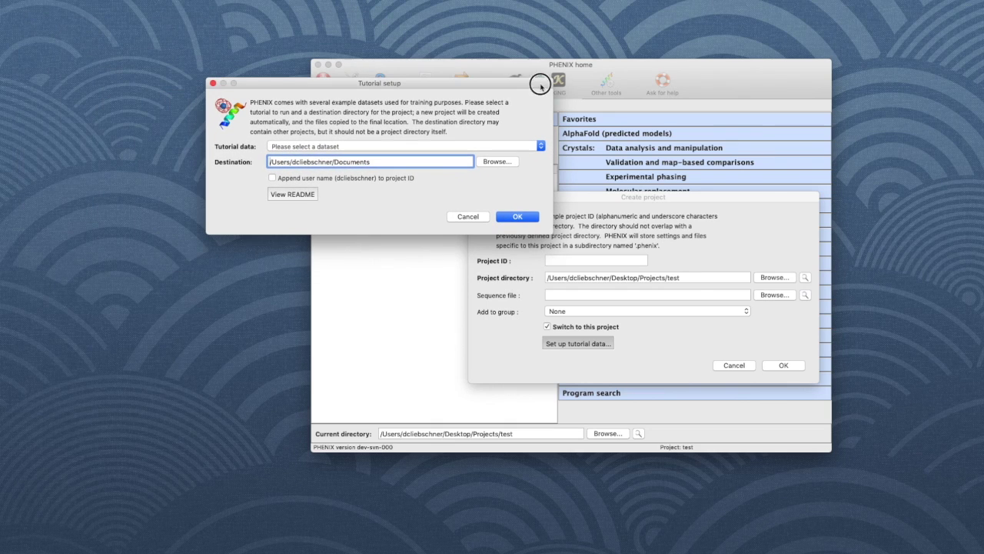
pyautogui.click(536, 147)
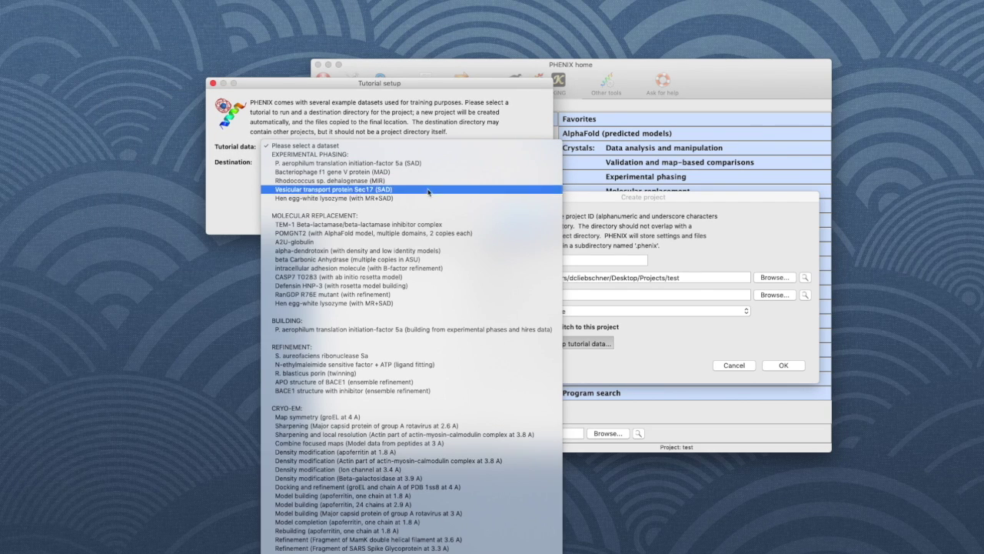
pyautogui.click(503, 238)
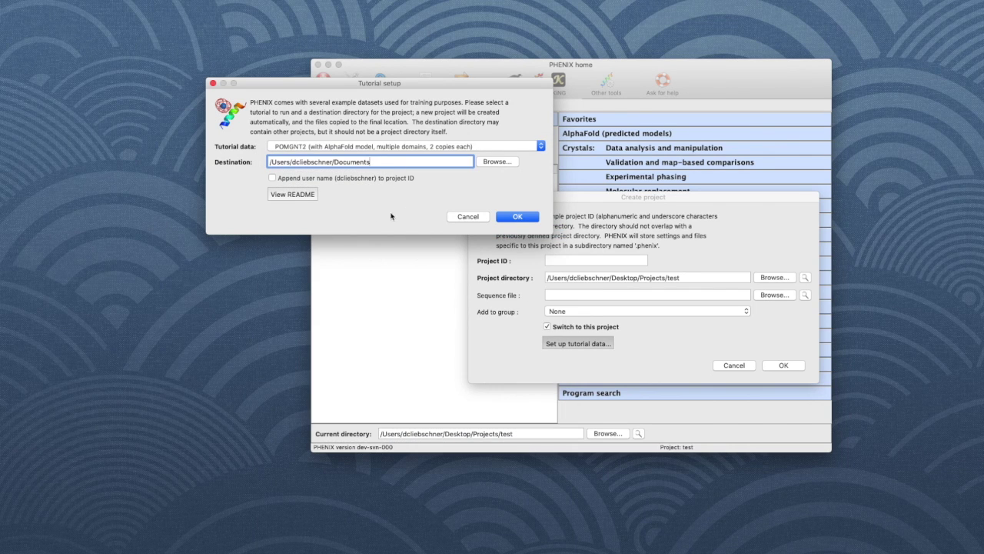
pyautogui.click(518, 217)
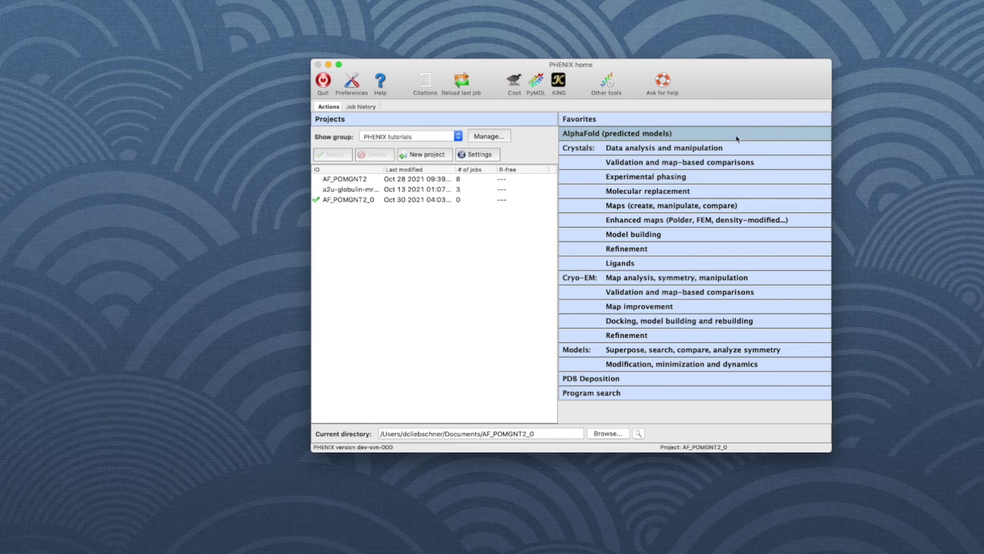
# Step: Set up a Process Predicted Model job titled "alphafold MR tutorial" with AF-Q8NAT1-F1-model_v1.pdb as the predicted model
pyautogui.click(812, 136)
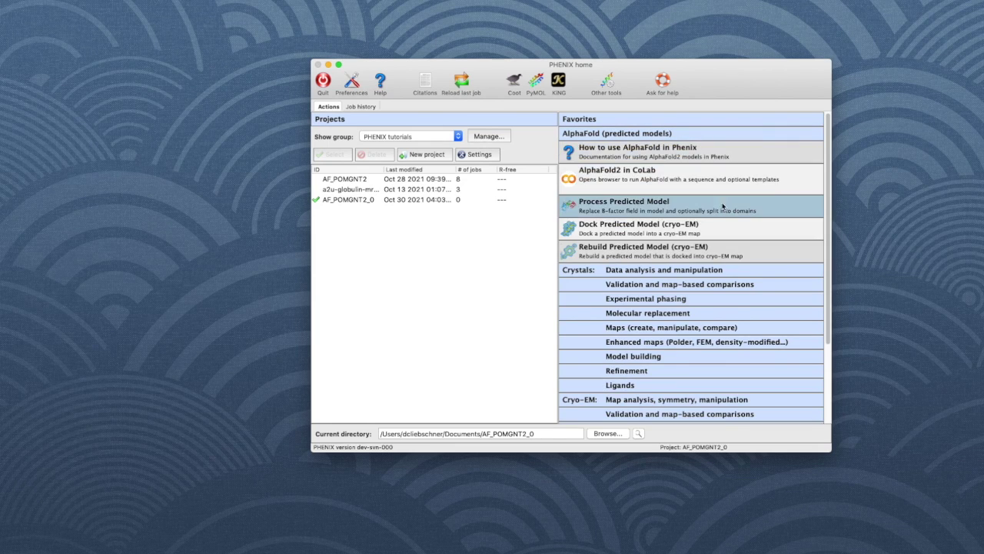
pyautogui.click(768, 203)
pyautogui.click(379, 172)
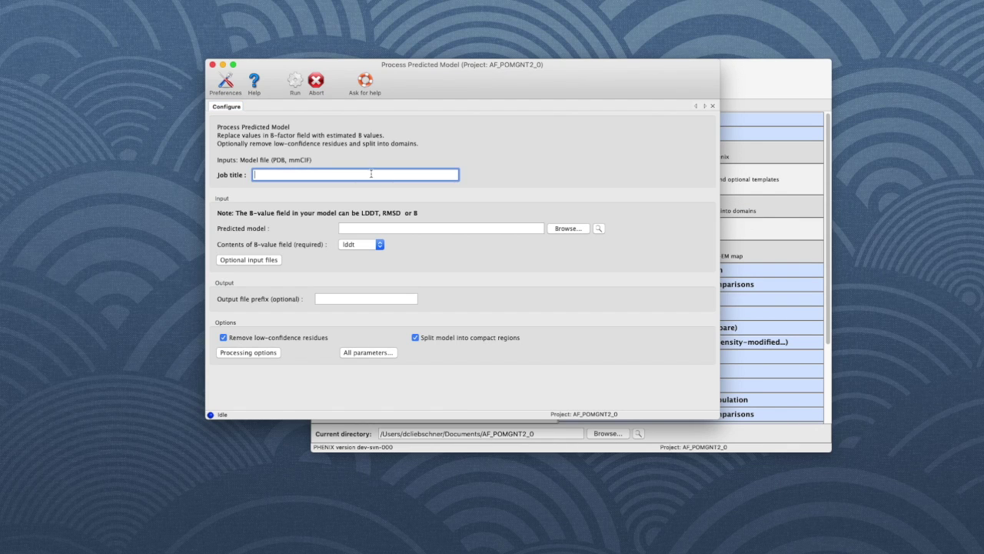
pyautogui.write('alphafold MR tutorial')
pyautogui.click(561, 229)
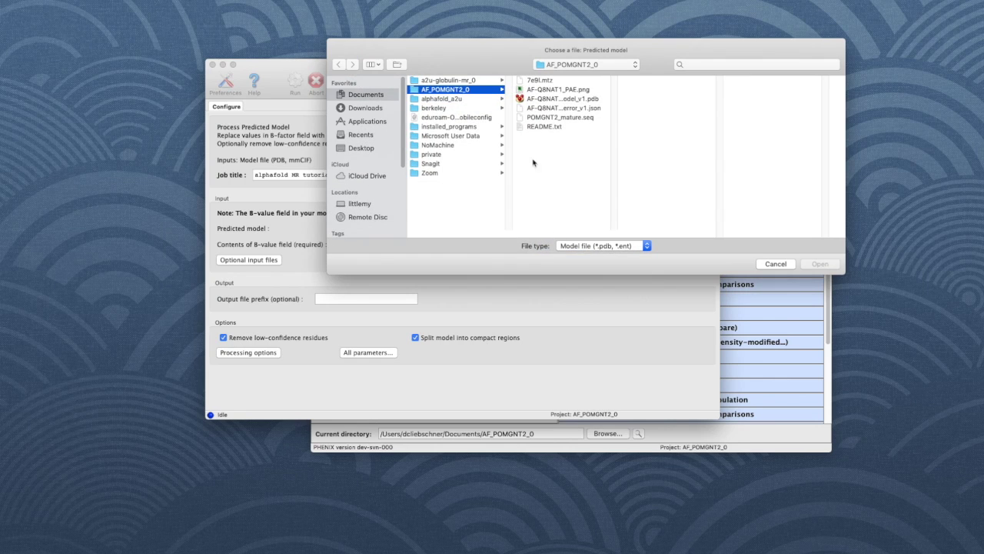
pyautogui.click(564, 99)
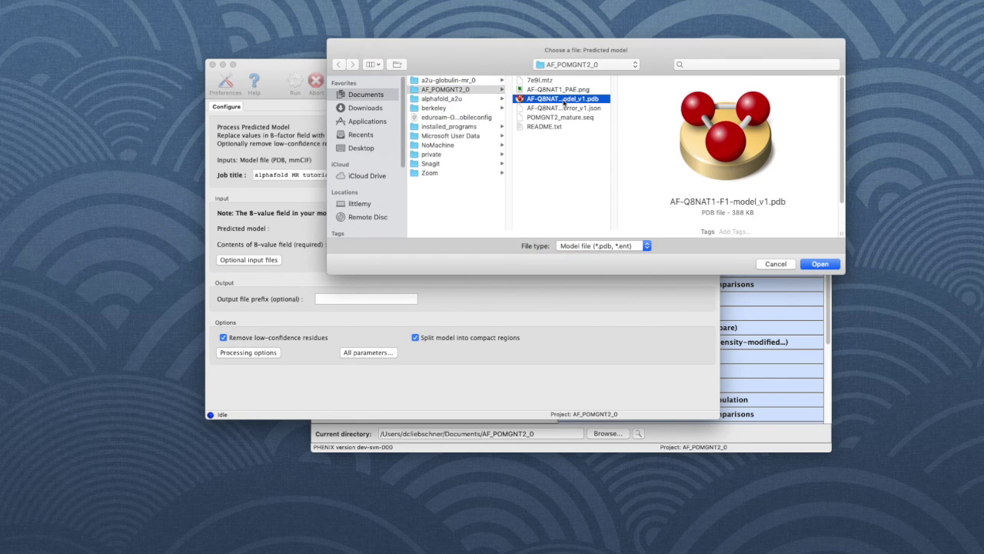
pyautogui.click(819, 264)
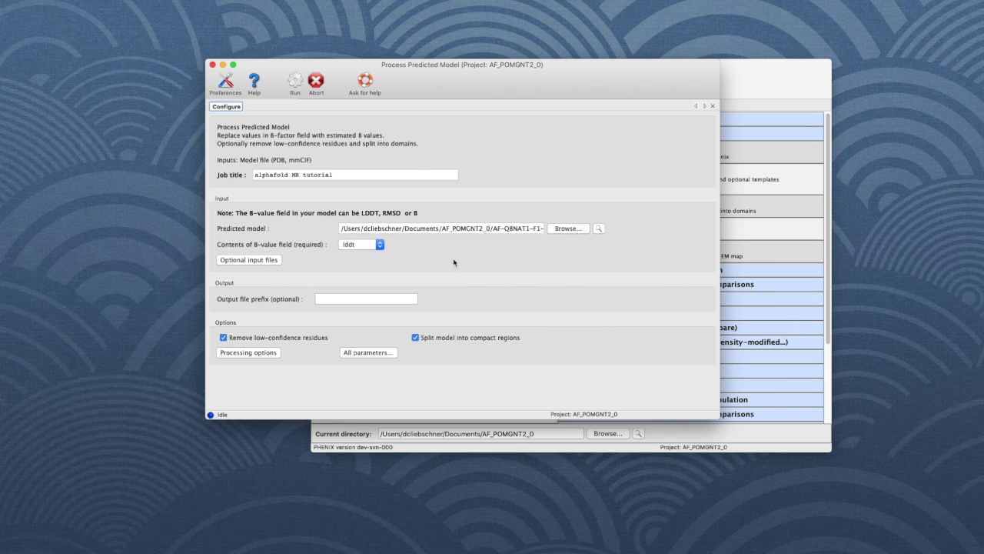
# Step: Add AF-Q8NAT1-F1-predicted_aligned_error_v1.json as the optional PAE file and run the model processing job
pyautogui.click(261, 260)
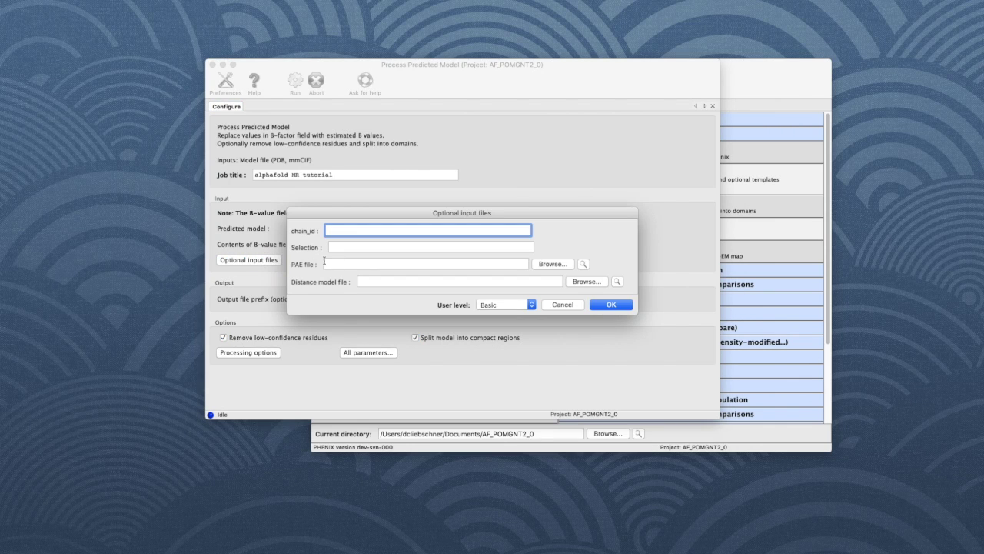
pyautogui.click(565, 266)
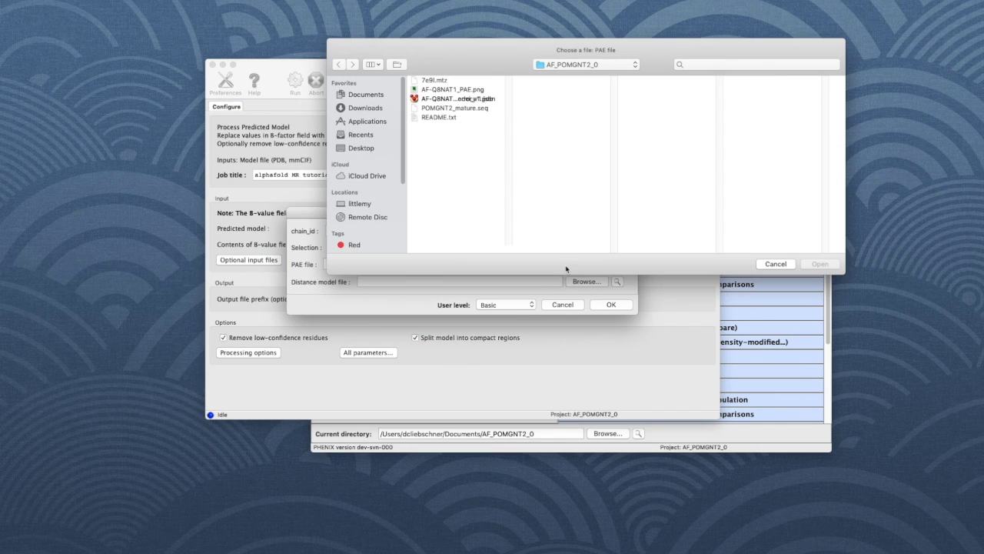
pyautogui.click(486, 110)
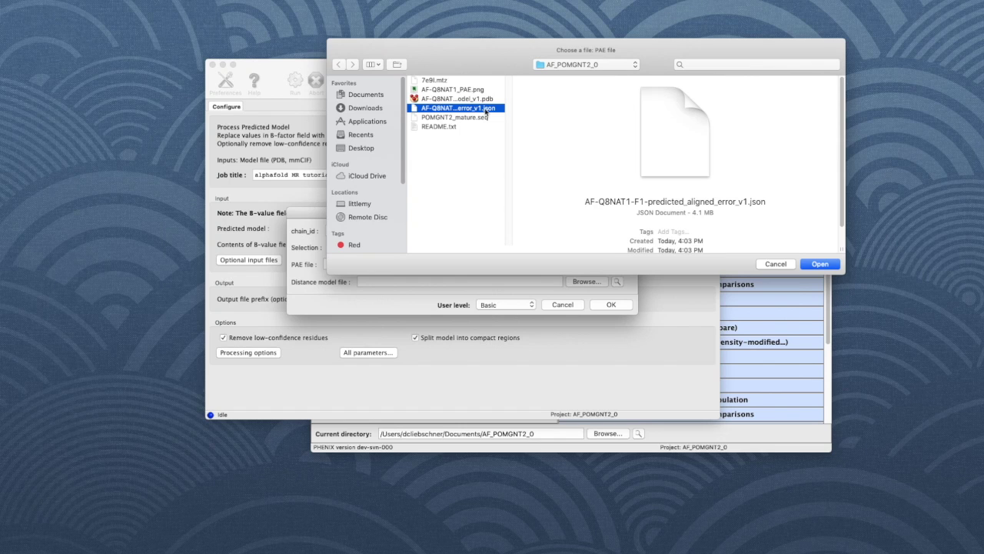
pyautogui.click(821, 264)
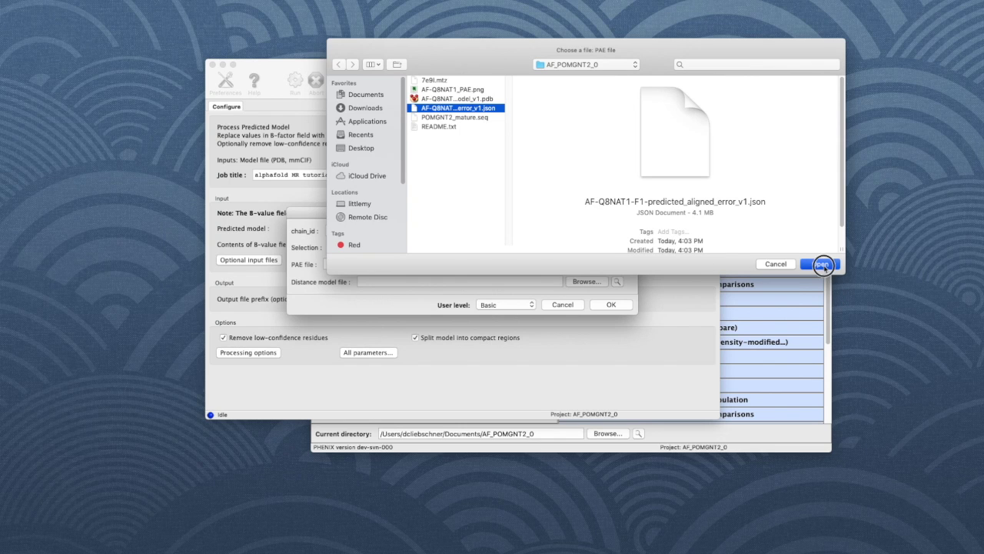
pyautogui.click(624, 305)
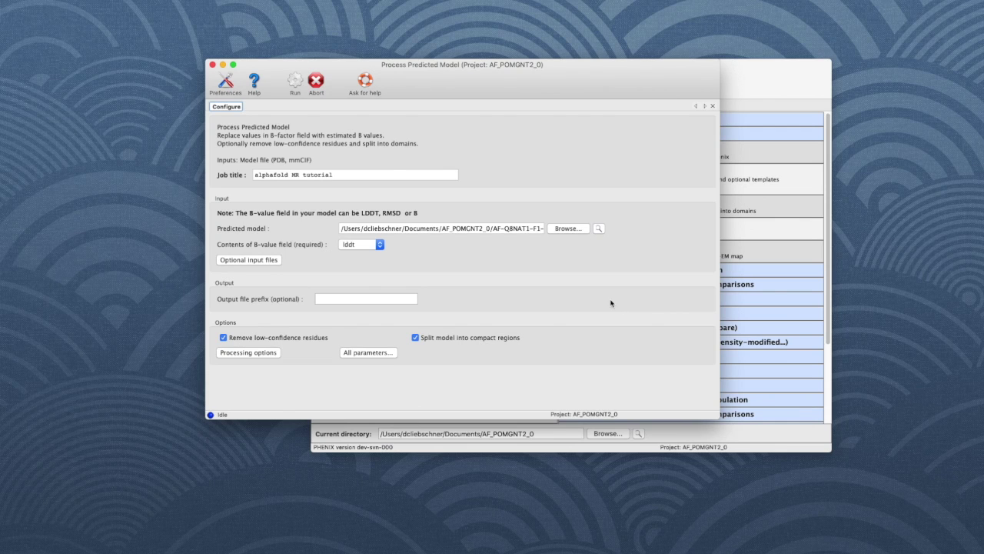
pyautogui.click(297, 81)
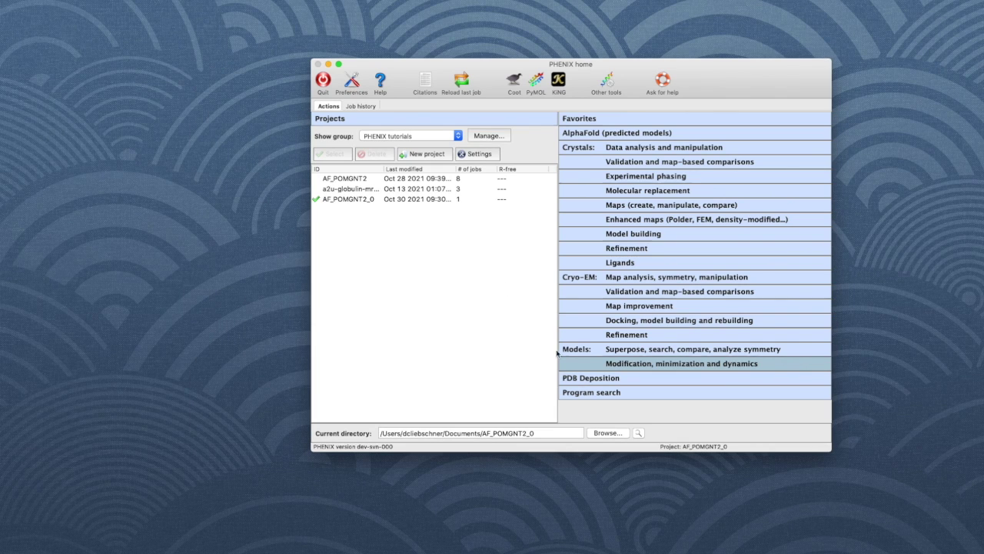
# Step: Open PDB Tools from the model modification programs and title the job "domain2 for alphafold MR tutorial"
pyautogui.click(584, 366)
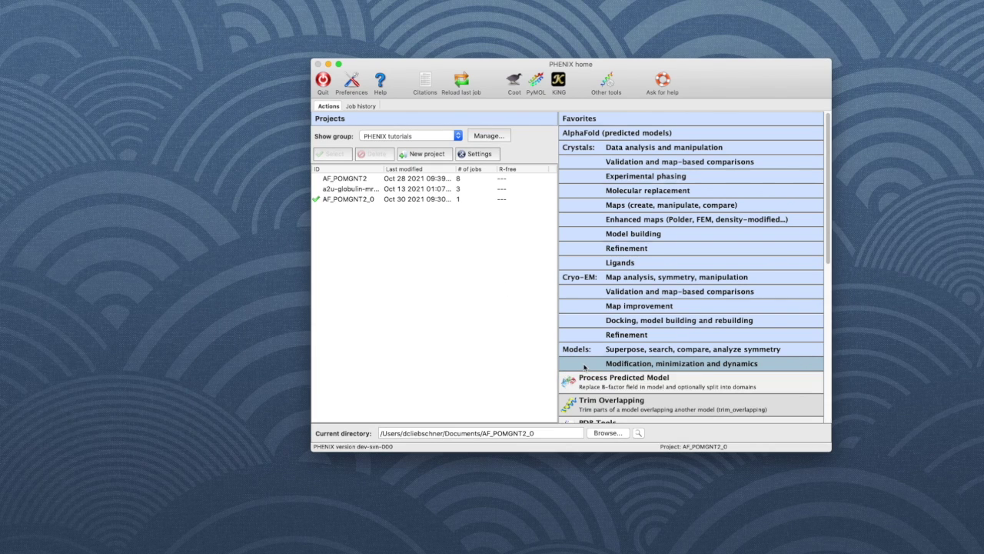
pyautogui.scroll(-1, 615, 400)
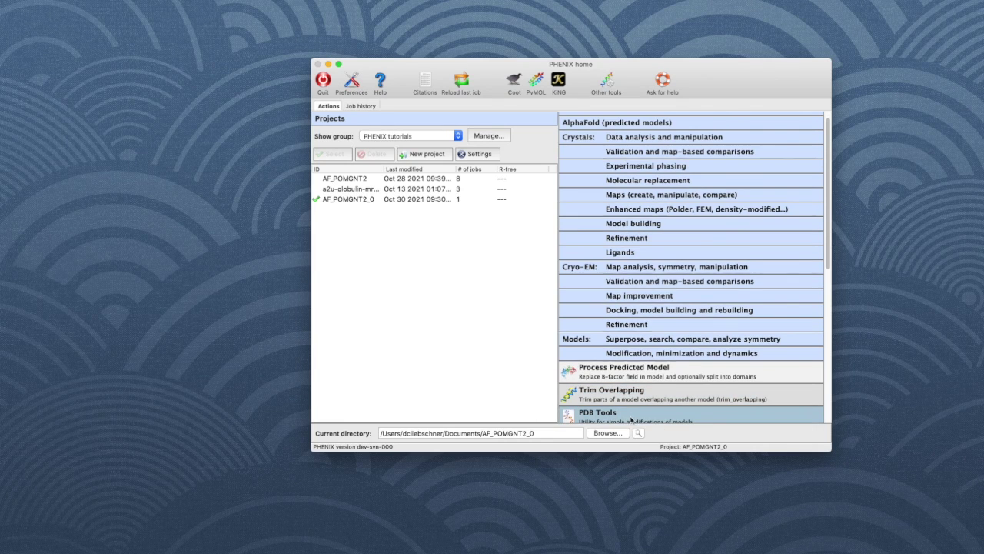
pyautogui.click(625, 412)
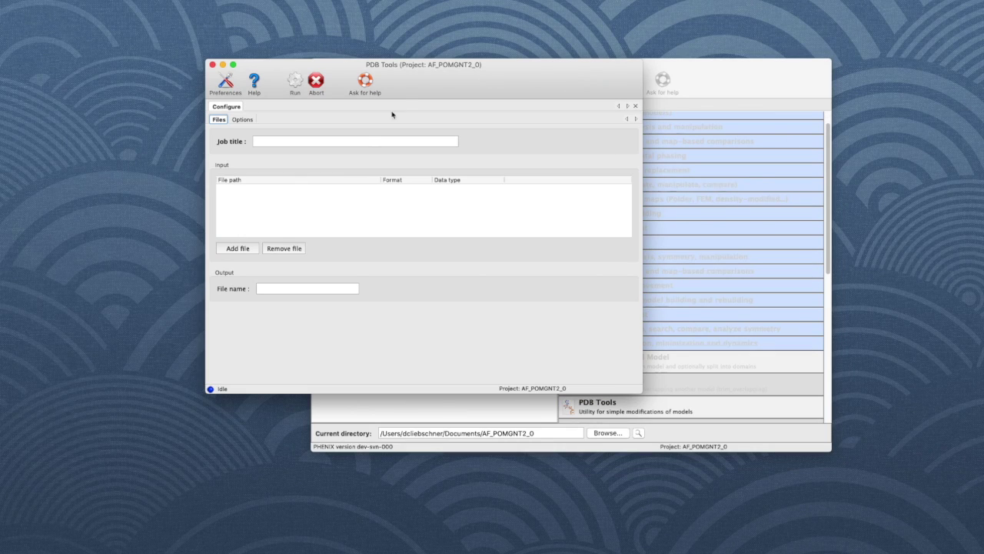
pyautogui.click(360, 142)
pyautogui.write('domain2 for alphafold MR tutorial')
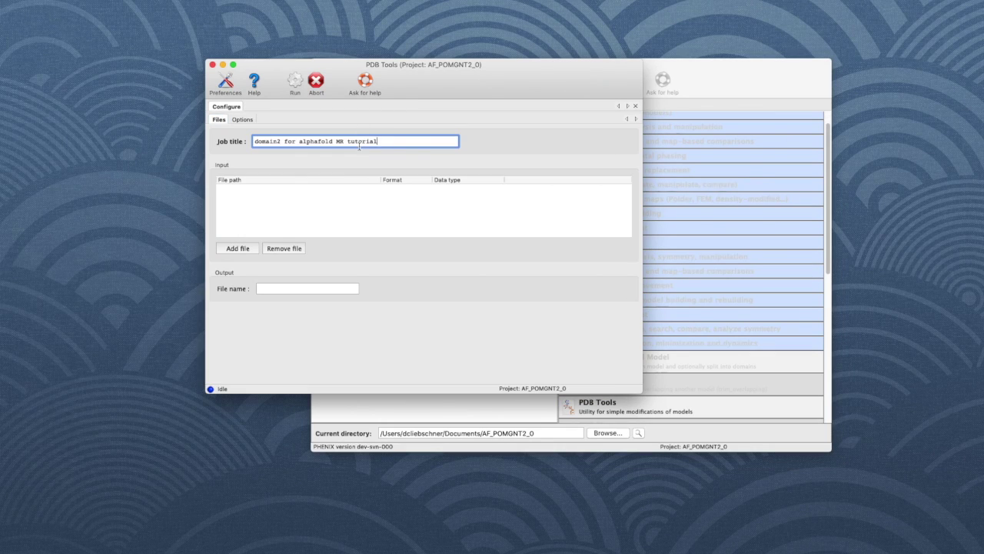
# Step: Add AF-Q8NAT1-F1-model_v1_processed.pdb as the input model and name the output file domain2
pyautogui.click(239, 250)
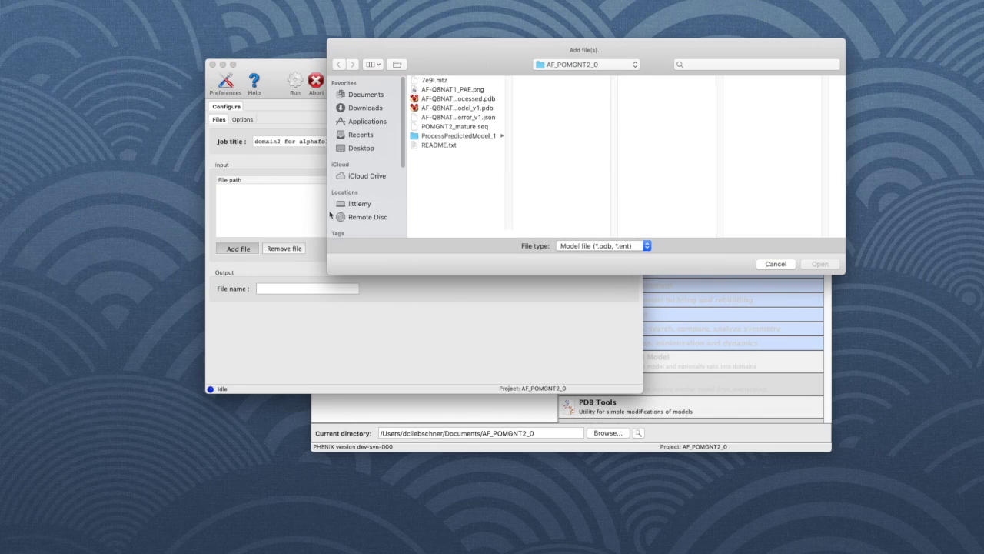
pyautogui.click(488, 99)
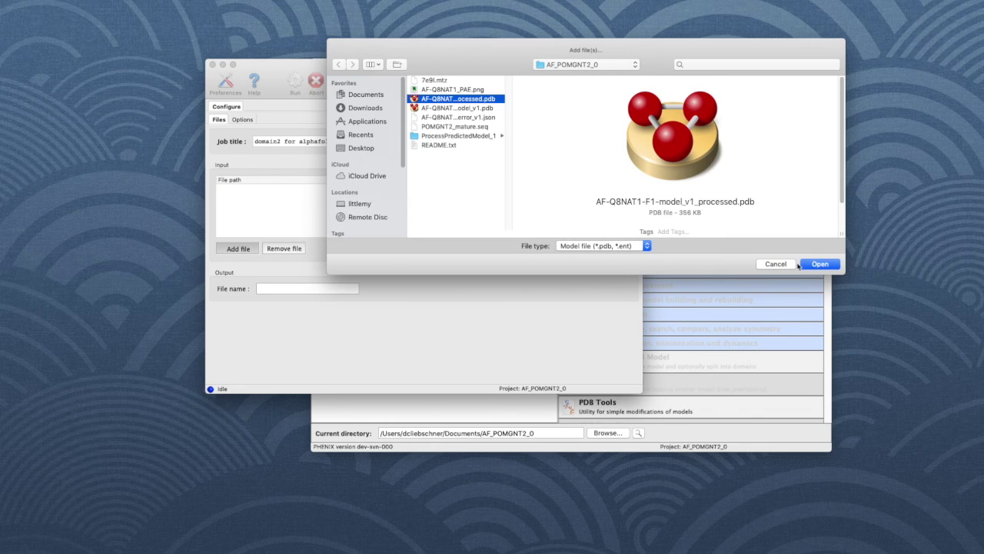
pyautogui.press('Return')
pyautogui.click(275, 288)
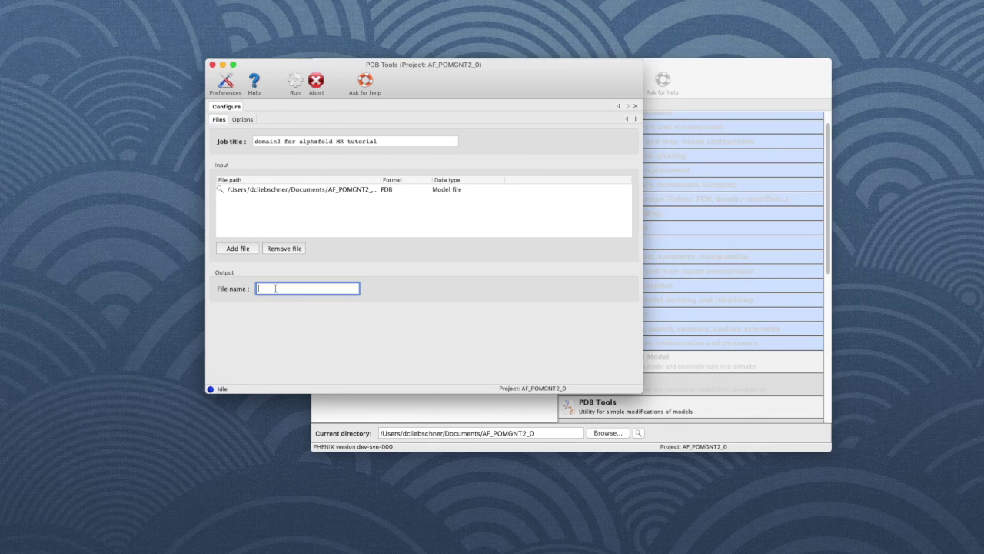
pyautogui.write('domain2')
# Step: Set the keep-only atom selection to "chain A2" and run the PDB Tools job
pyautogui.click(243, 120)
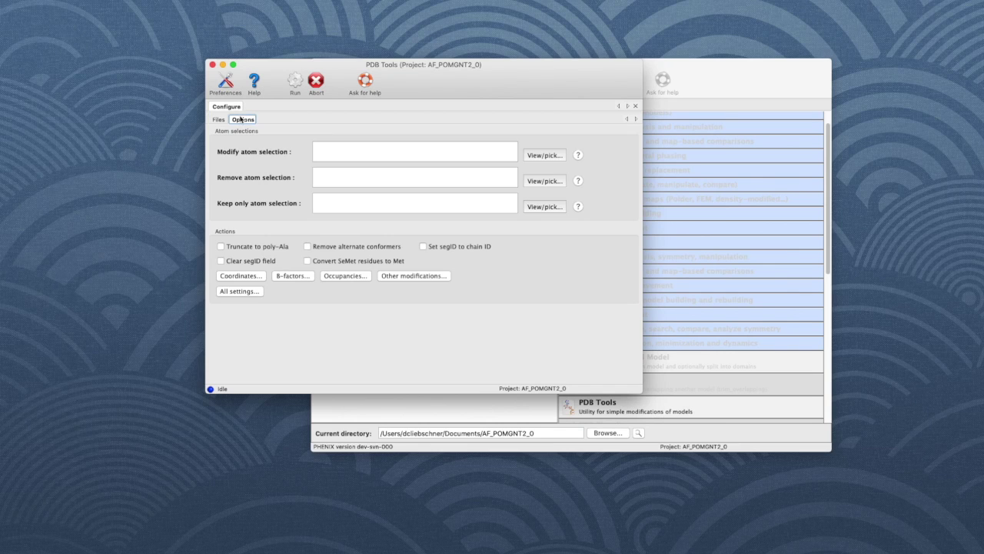
pyautogui.click(345, 198)
pyautogui.write('chai')
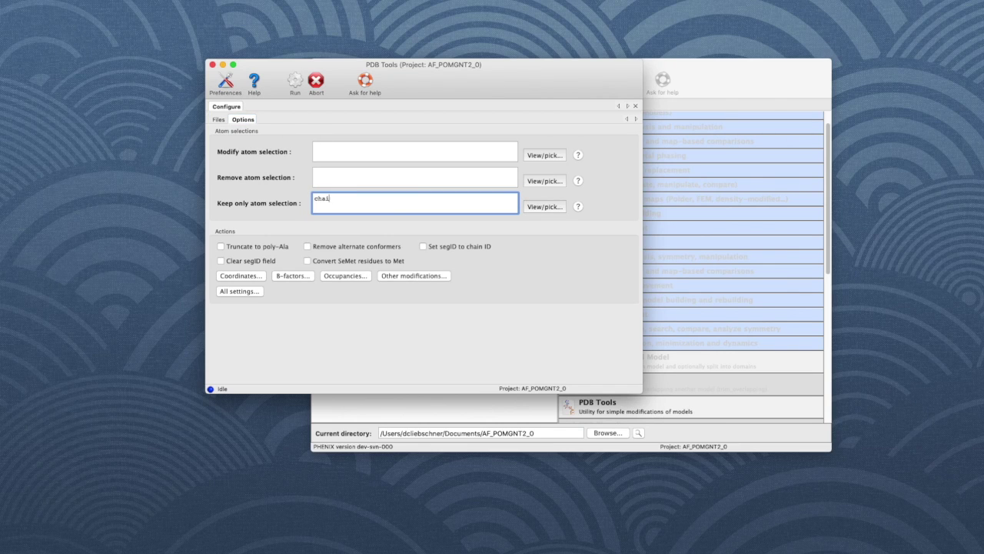
pyautogui.write('n A2')
pyautogui.click(296, 83)
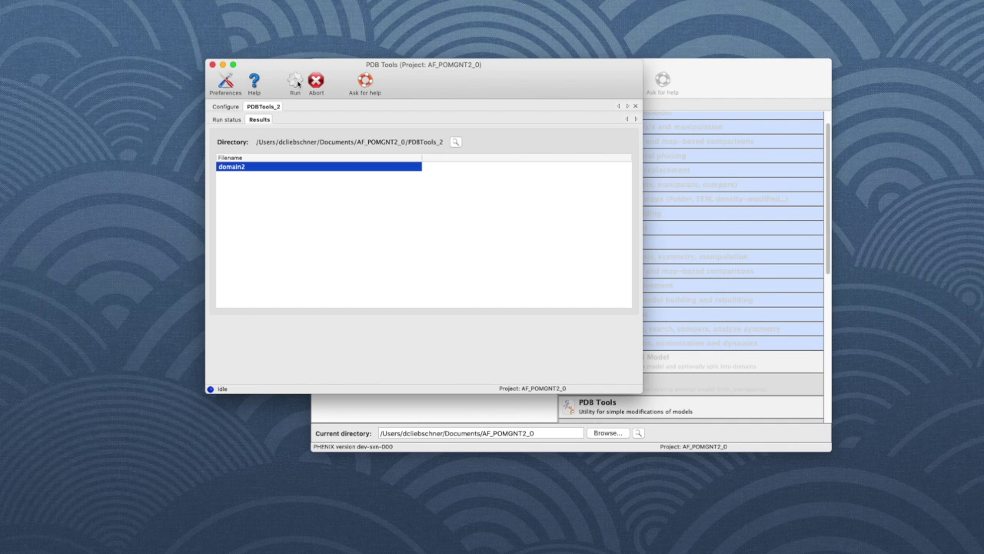
# Step: Change the keep-only atom selection to "chain A3" and the output file name to domain3
pyautogui.click(225, 106)
pyautogui.press('BackSpace')
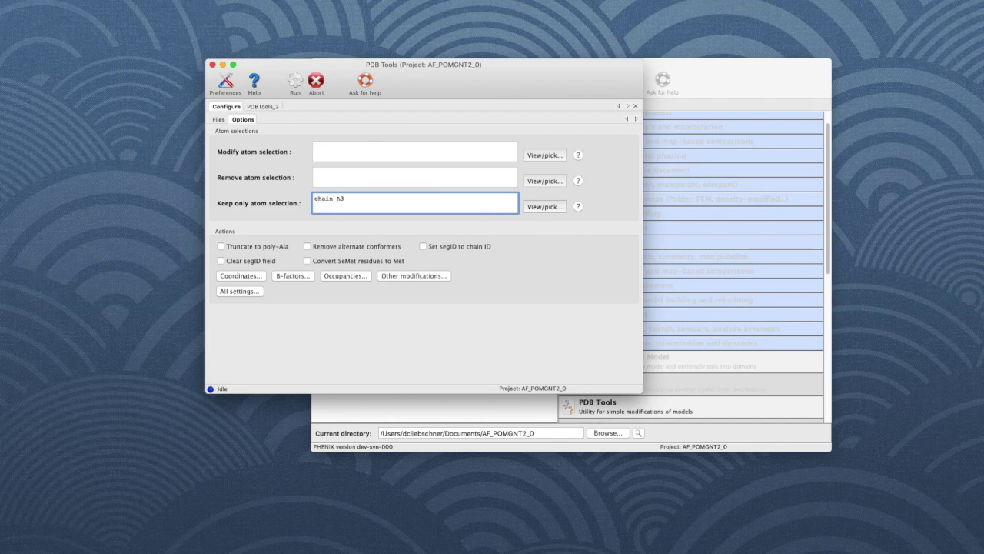
pyautogui.click(219, 119)
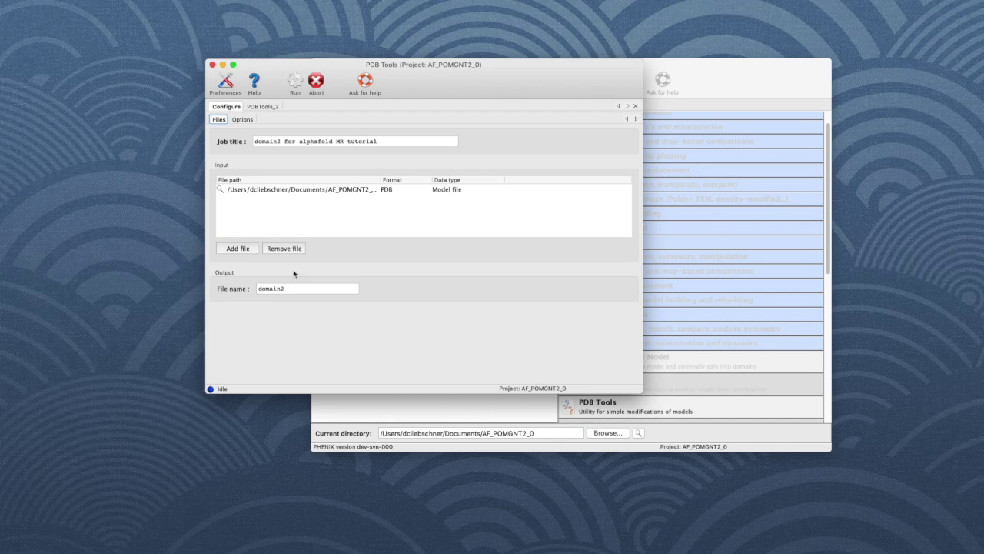
pyautogui.click(286, 289)
pyautogui.press('BackSpace')
pyautogui.write('3')
# Step: Retitle the PDB Tools job "domain3 for alphafold MR tutorial" and run it
pyautogui.click(292, 146)
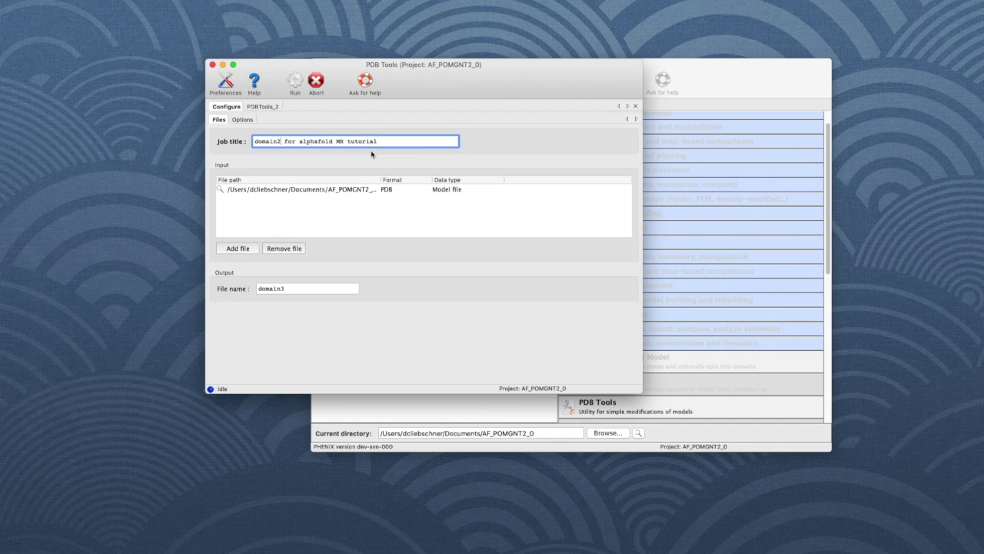
pyautogui.press('BackSpace')
pyautogui.write('3')
pyautogui.click(295, 95)
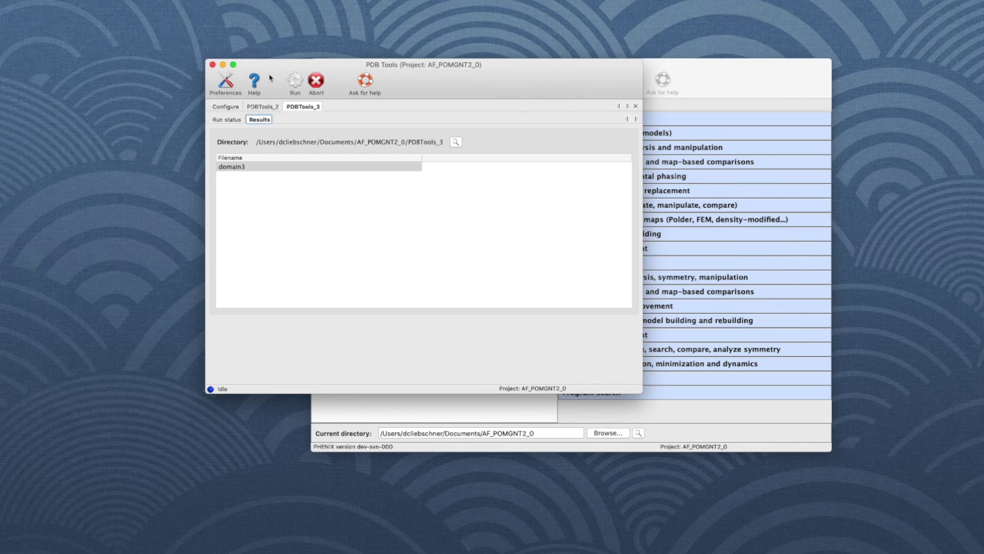
pyautogui.click(222, 65)
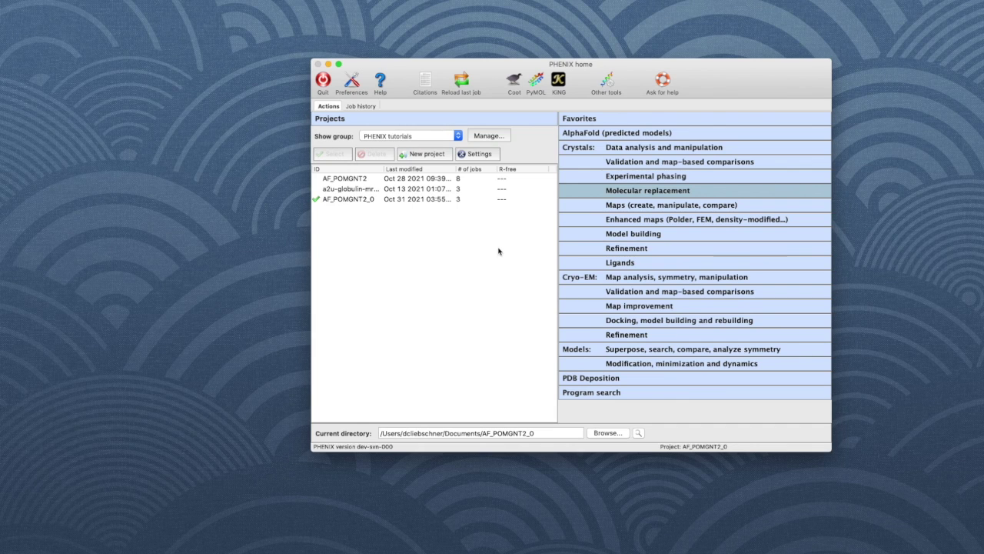
# Step: Open Phaser-MR (full-featured) and title the job "POMGNT2 alphafold tutorial"
pyautogui.click(582, 192)
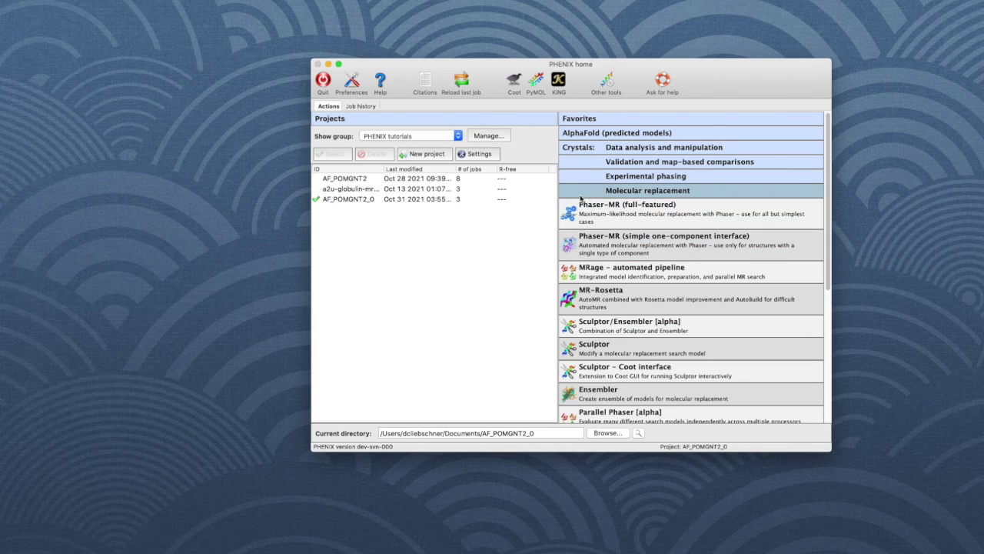
pyautogui.click(595, 215)
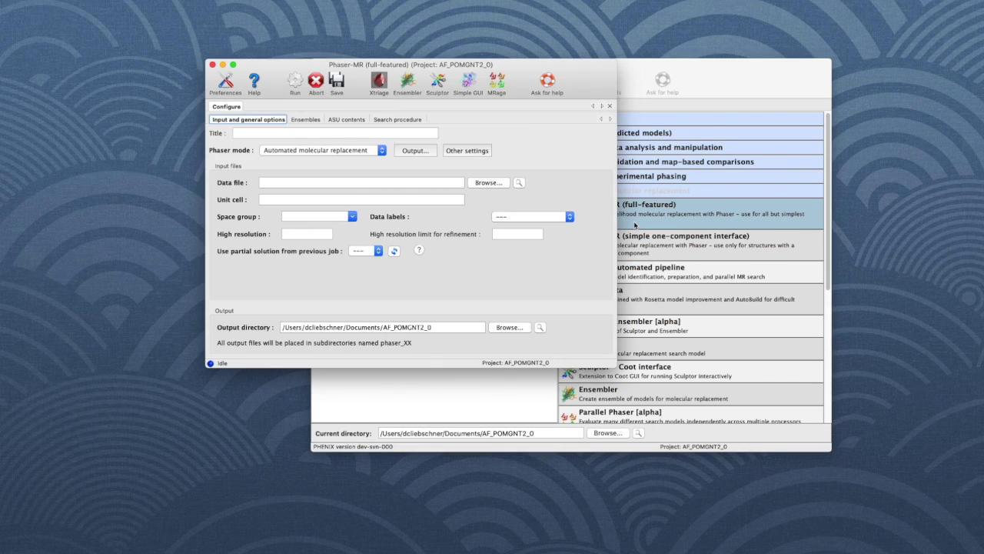
pyautogui.click(338, 132)
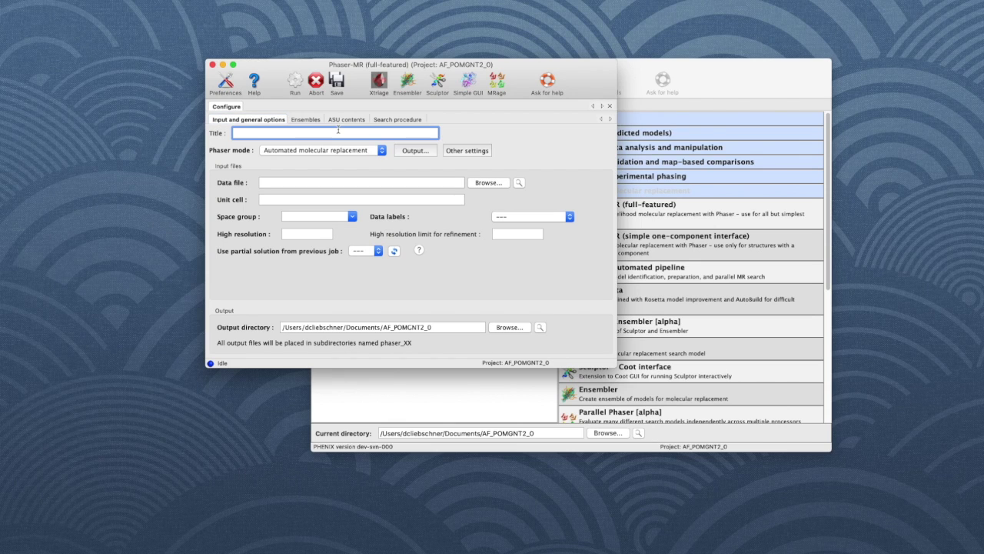
pyautogui.write('POMGNT2 alphafold tutorial')
# Step: Keep the Phaser mode on Automated molecular replacement and load 7e9l.mtz as the data file
pyautogui.click(383, 151)
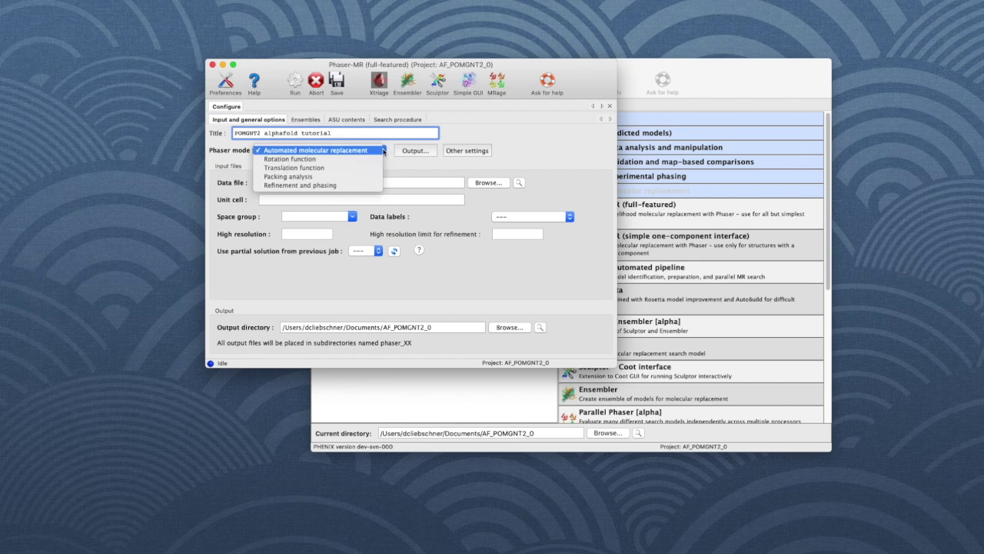
pyautogui.click(455, 176)
pyautogui.click(488, 183)
pyautogui.click(484, 74)
pyautogui.click(819, 262)
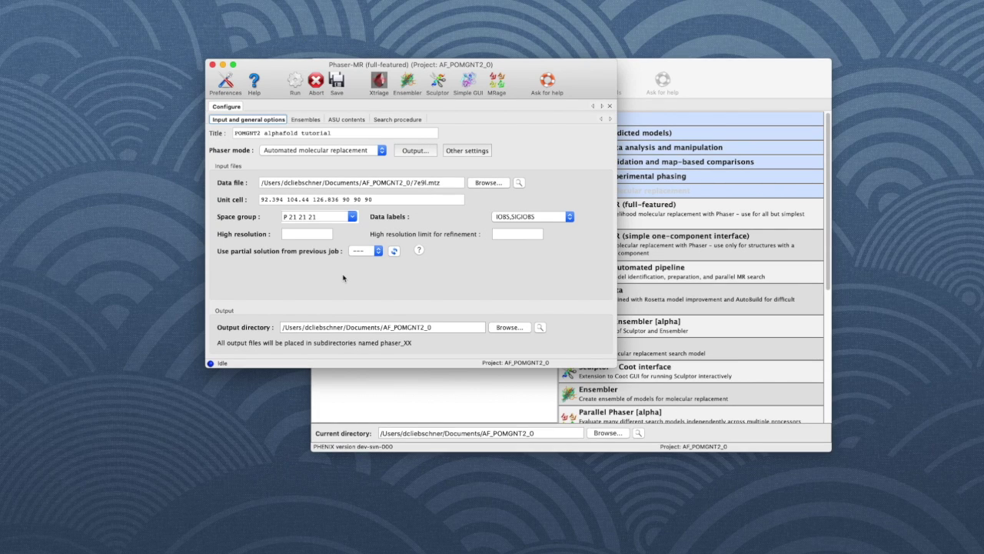
# Step: Give the first ensemble the model ID domain2 and add the domain2 PDB file to it
pyautogui.click(310, 121)
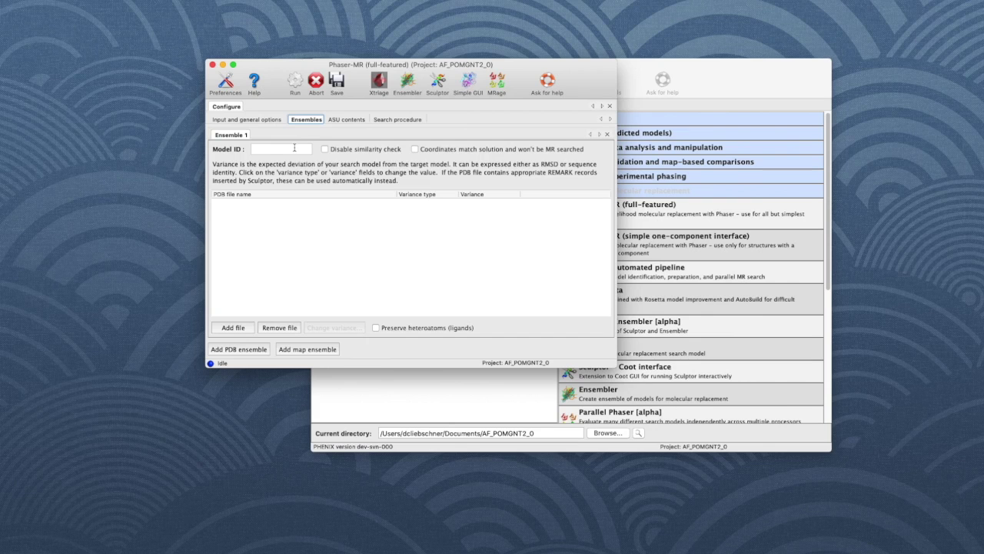
pyautogui.click(294, 147)
pyautogui.write('domain')
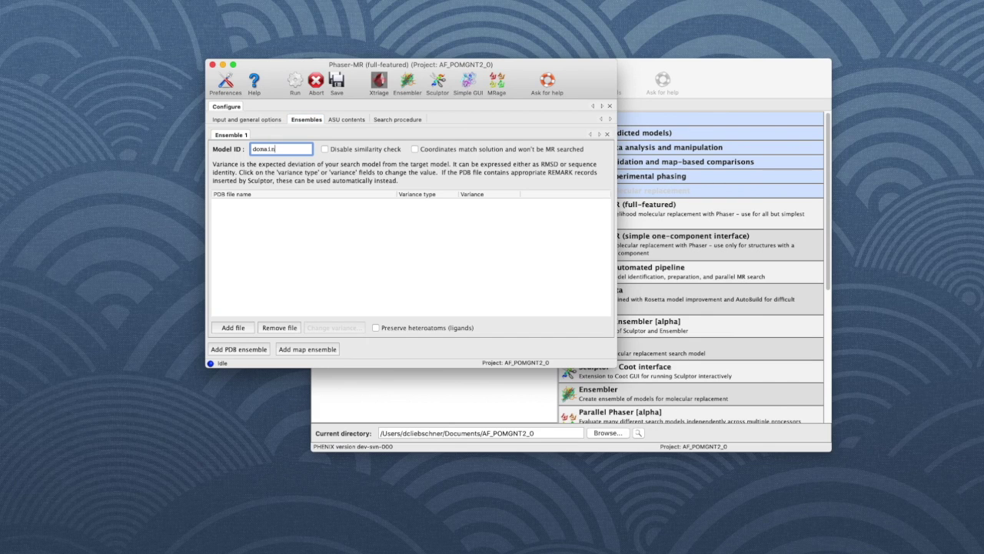
pyautogui.write('2')
pyautogui.click(233, 328)
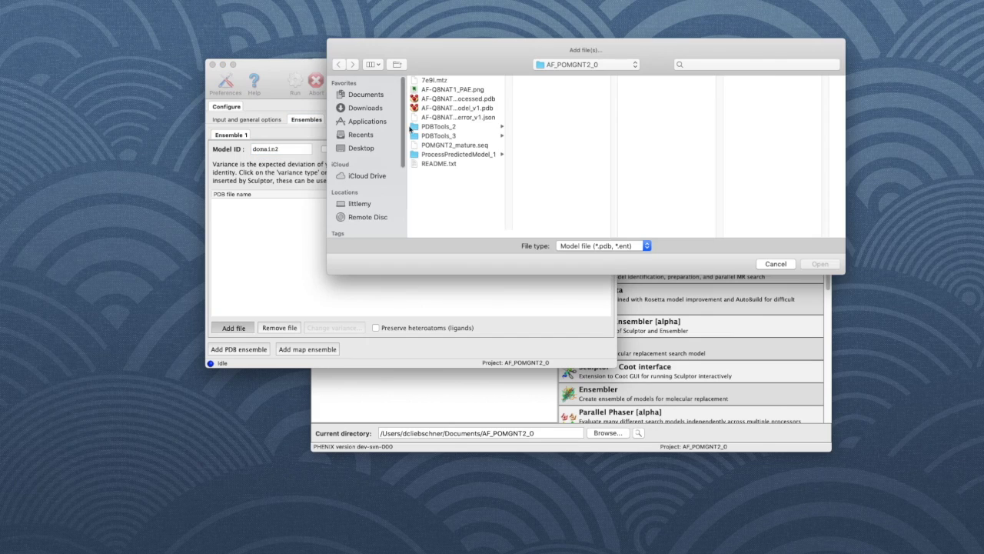
pyautogui.doubleClick(543, 82)
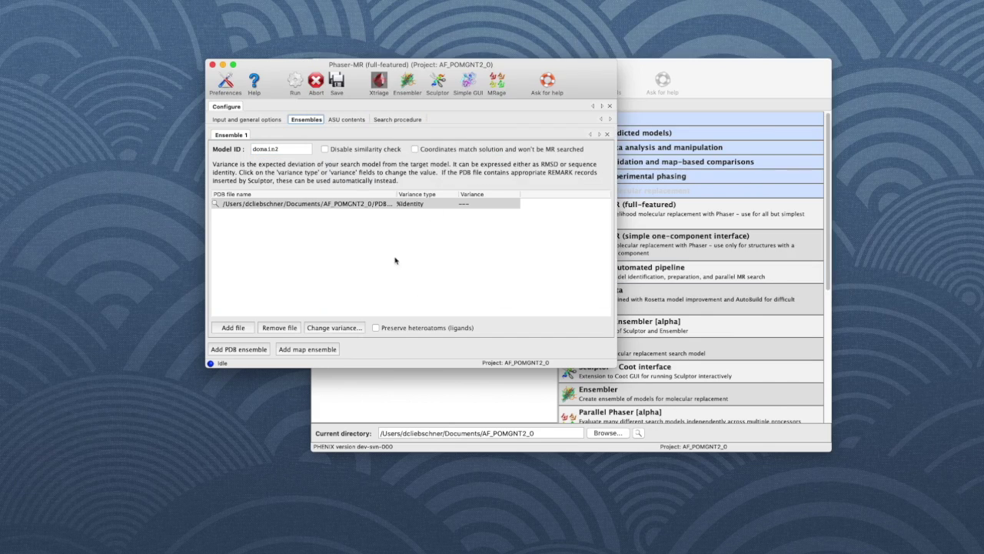
# Step: Set the domain2 model's variance to an RMSD of 1 Angstrom
pyautogui.click(341, 328)
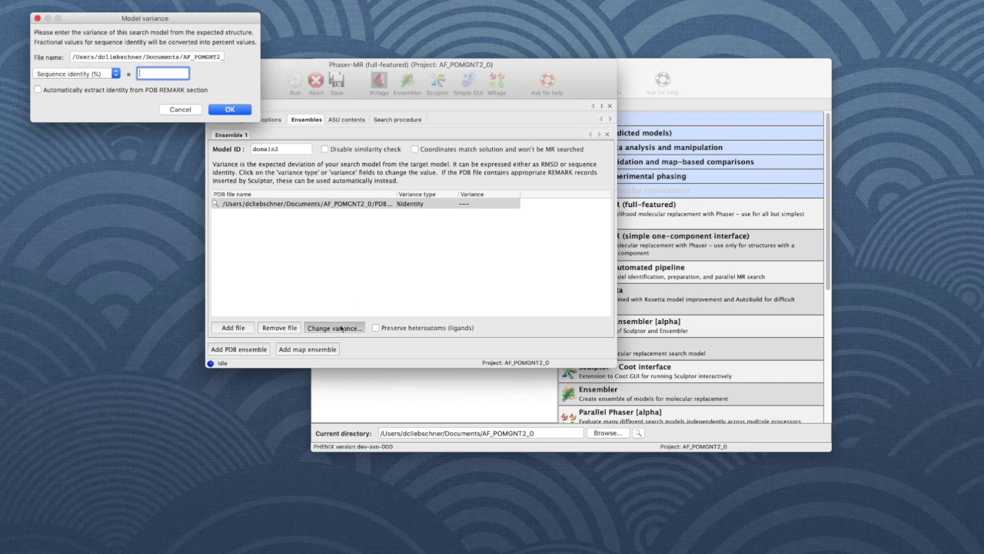
pyautogui.click(116, 73)
pyautogui.click(105, 65)
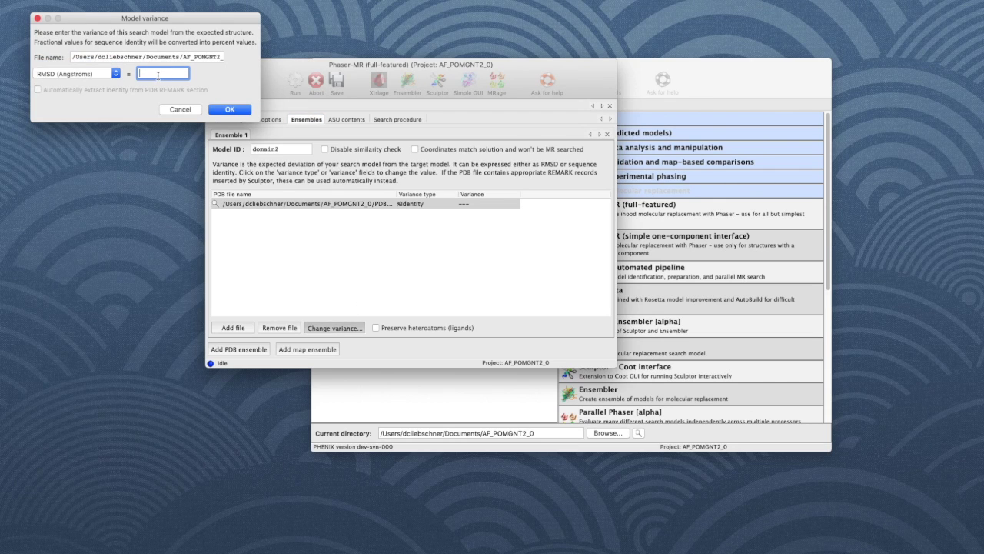
pyautogui.write('1')
pyautogui.click(230, 109)
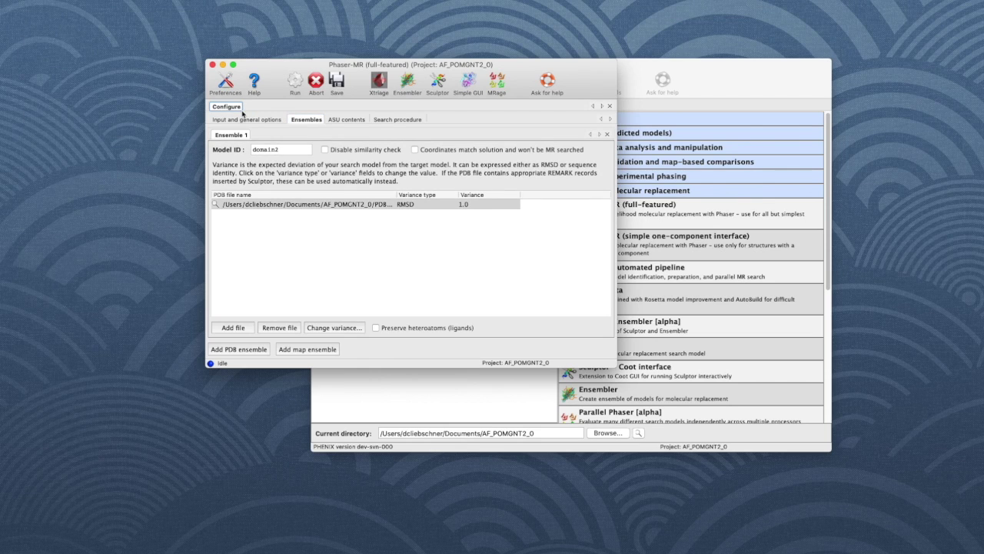
# Step: Add a second PDB ensemble with the model ID domain3 and load domain3.pdb from PDBTools_3 into it
pyautogui.click(250, 350)
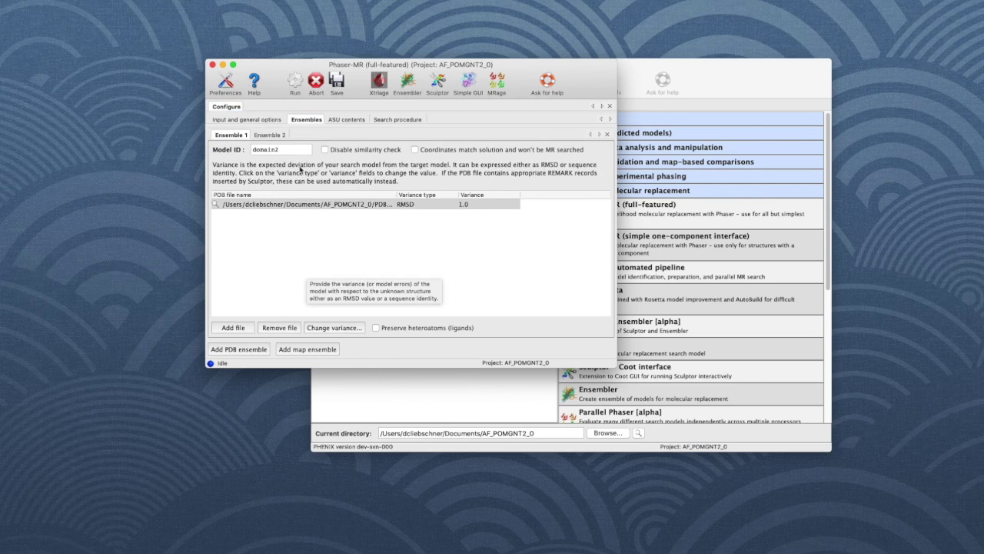
pyautogui.click(282, 136)
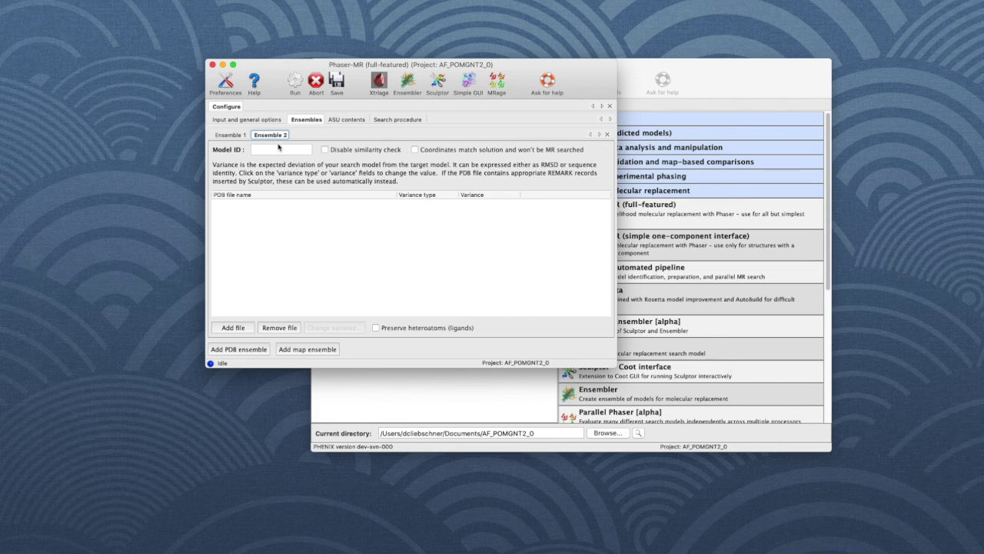
pyautogui.click(277, 147)
pyautogui.write('domain3')
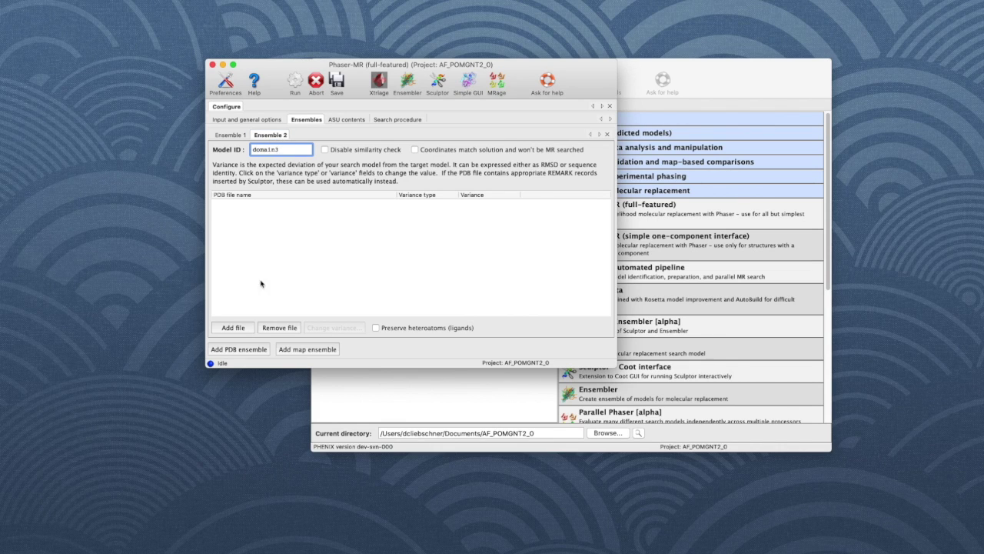
pyautogui.click(234, 328)
pyautogui.click(464, 82)
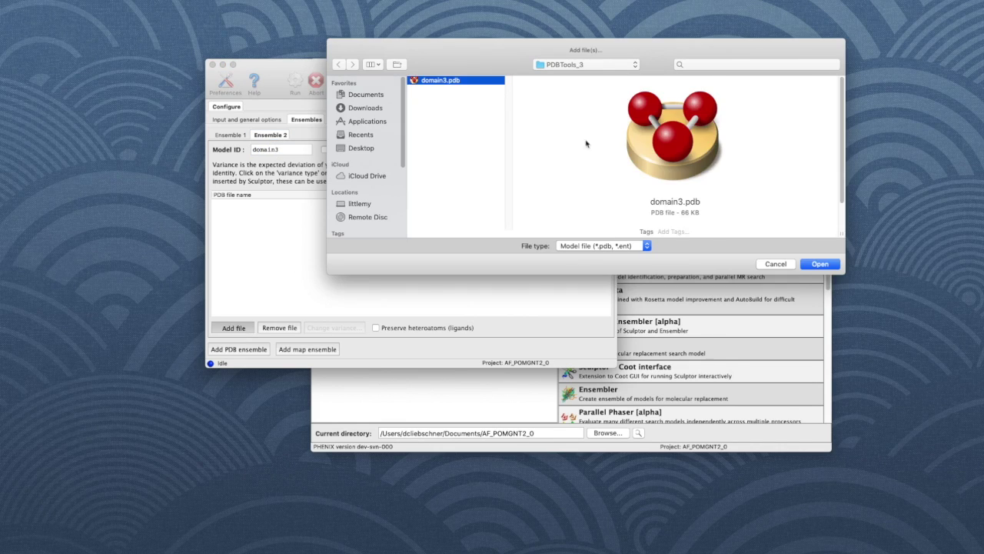
pyautogui.click(819, 264)
# Step: Set the domain3 model's variance to an RMSD of 1 Angstrom
pyautogui.click(334, 327)
pyautogui.click(118, 73)
pyautogui.click(73, 61)
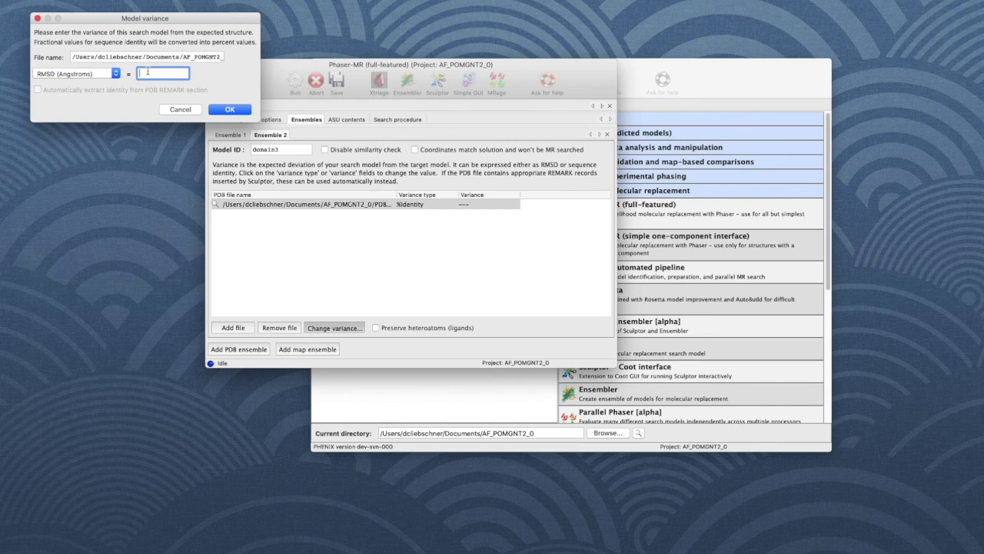
pyautogui.click(175, 75)
pyautogui.write('1')
pyautogui.click(241, 111)
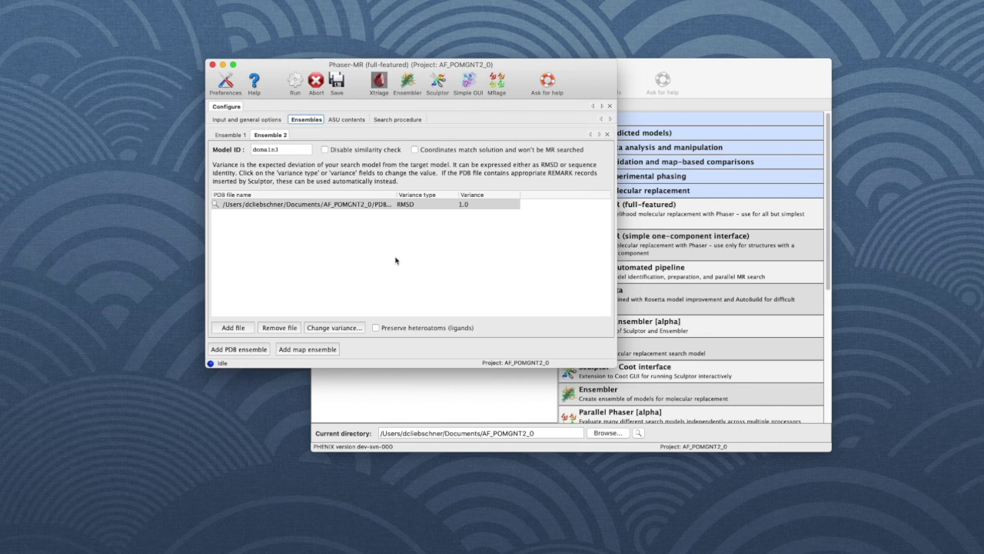
# Step: Define the ASU contents as 2 copies of a protein chain, using POMGNT2_construct.seq as the sequence file
pyautogui.click(346, 120)
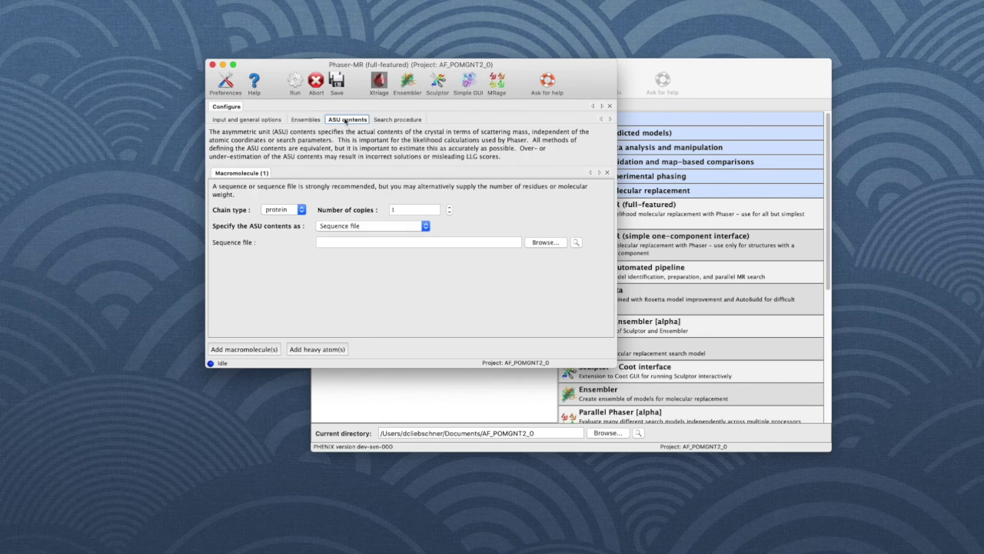
pyautogui.click(302, 210)
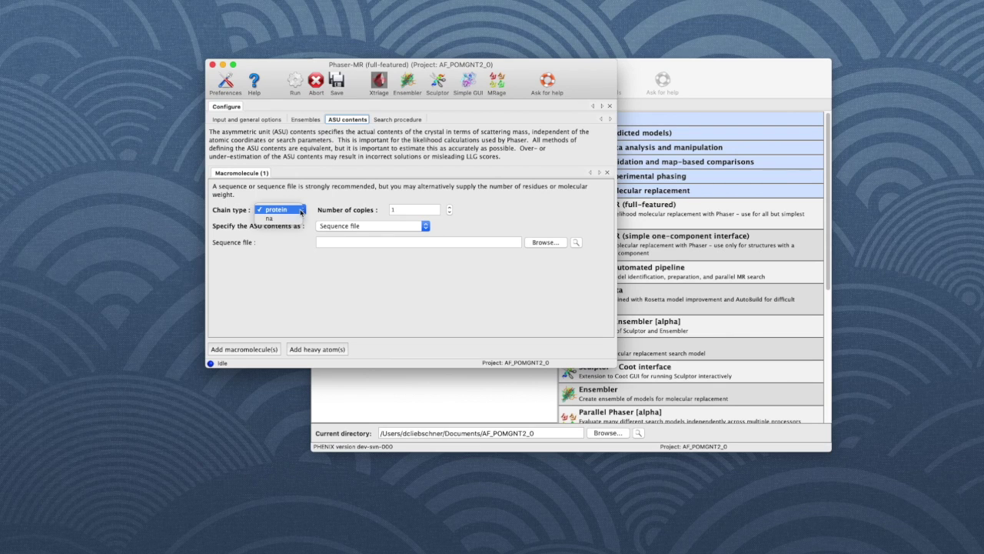
pyautogui.click(300, 212)
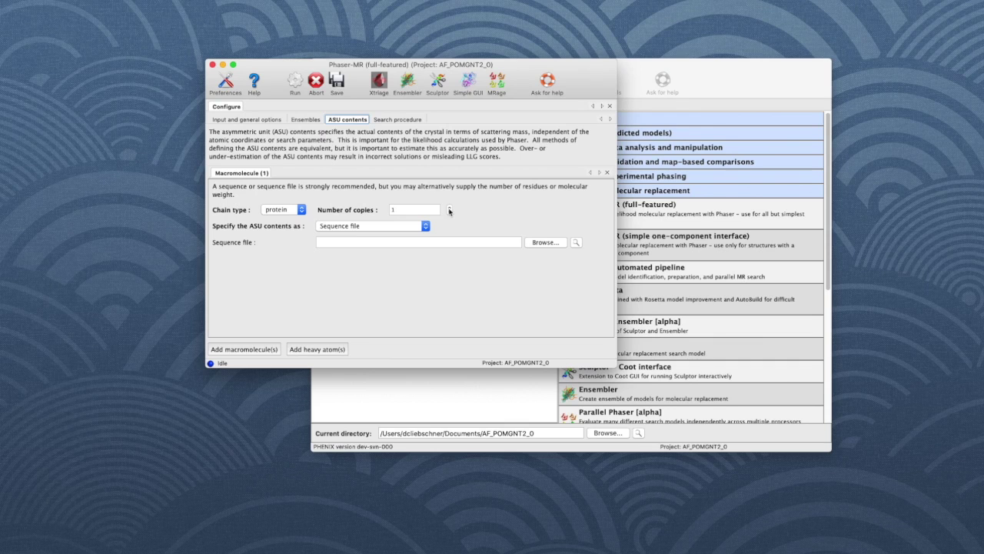
pyautogui.click(426, 226)
pyautogui.click(423, 226)
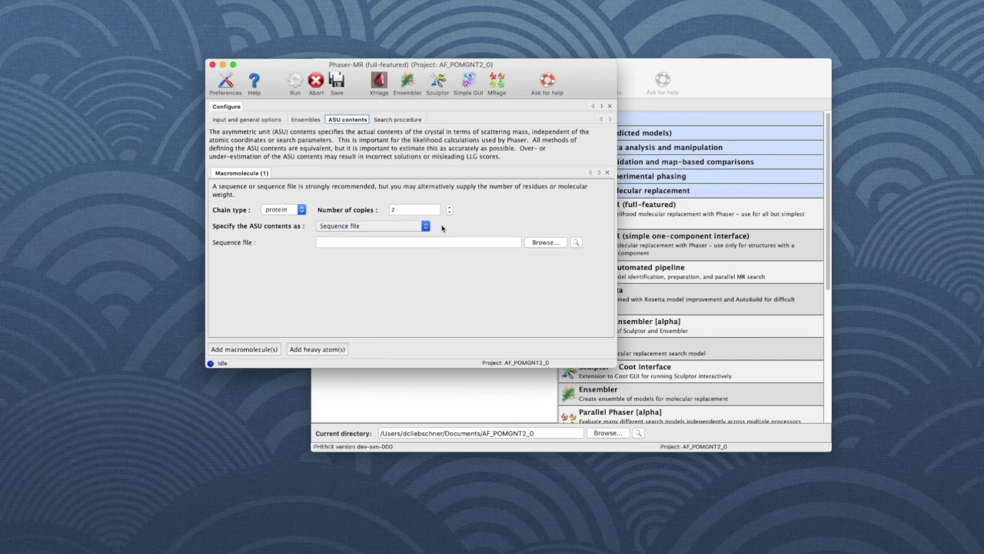
pyautogui.click(543, 243)
pyautogui.click(470, 144)
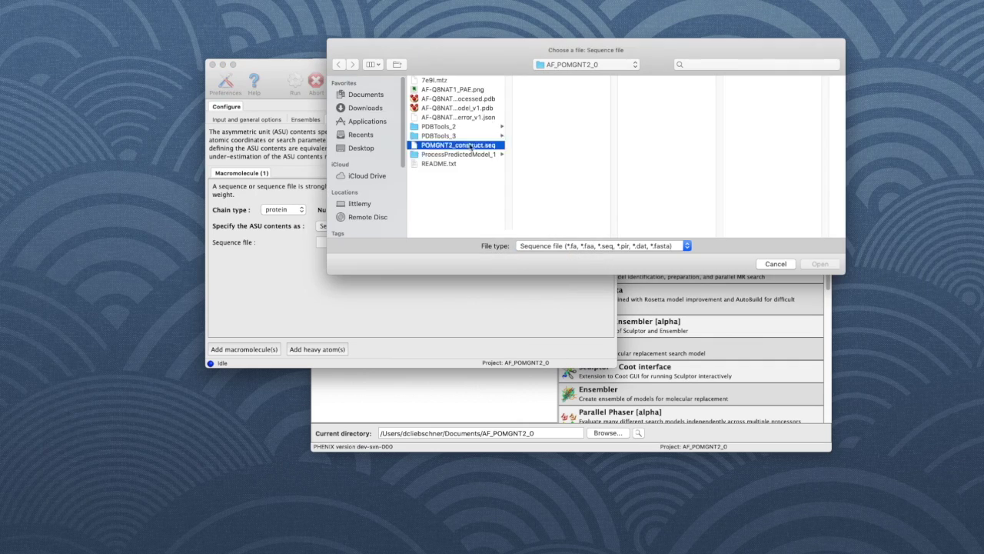
pyautogui.press('Return')
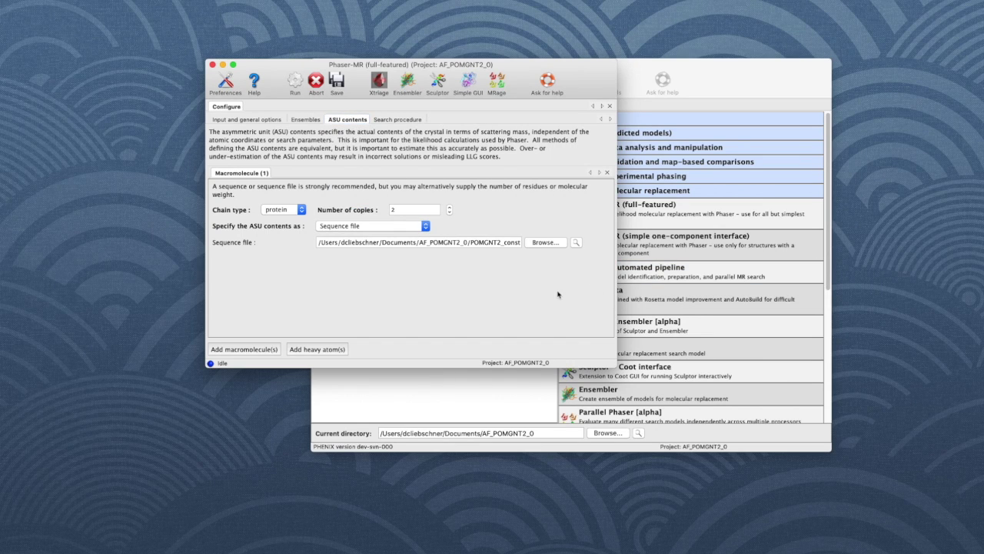
# Step: Assign the domain2 ensemble to search component 1 in the search procedure and set its copies to search for to 2
pyautogui.click(415, 121)
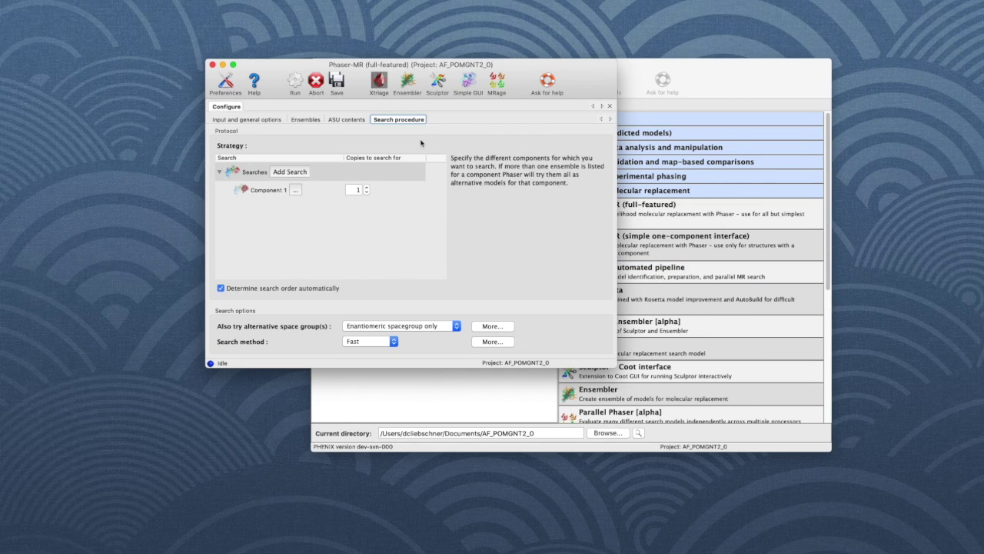
pyautogui.click(295, 190)
pyautogui.moveTo(365, 191)
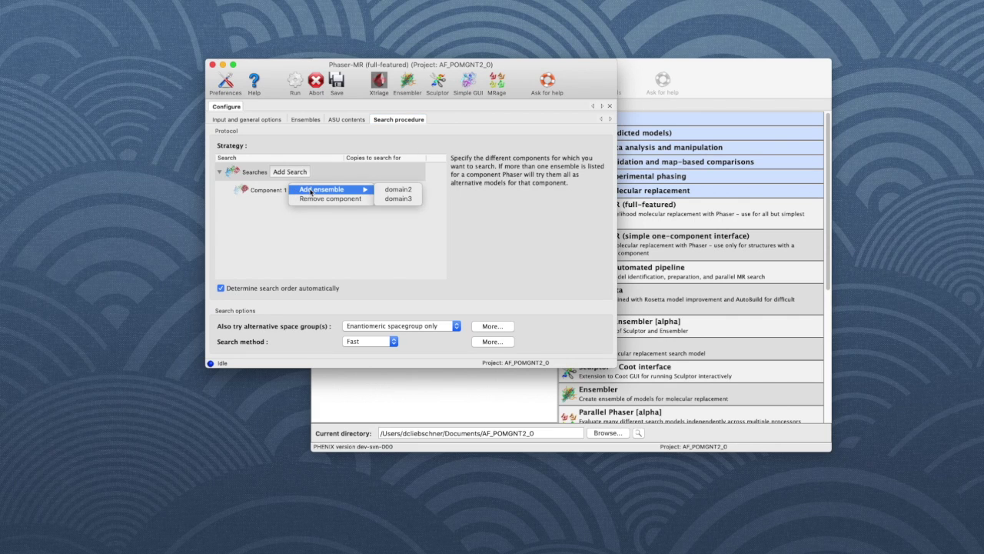
pyautogui.click(380, 193)
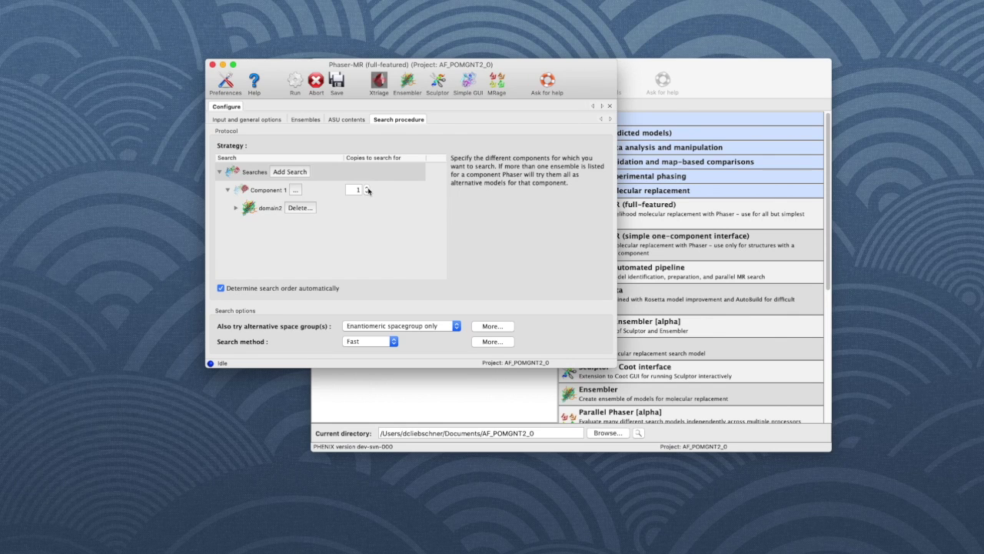
pyautogui.click(367, 187)
# Step: Add a second search component for 2 copies of the domain3 ensemble and run the Phaser-MR job immediately
pyautogui.click(306, 171)
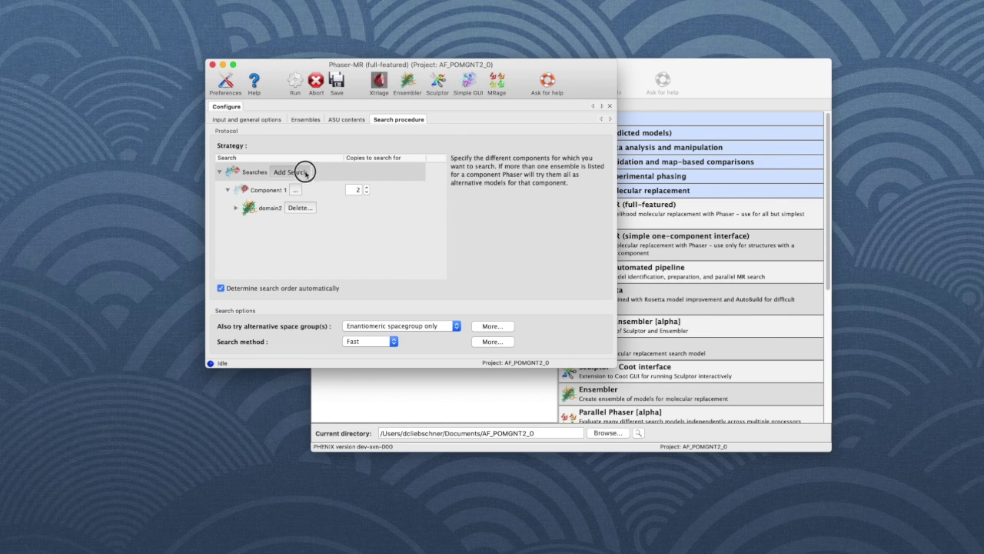
pyautogui.click(318, 172)
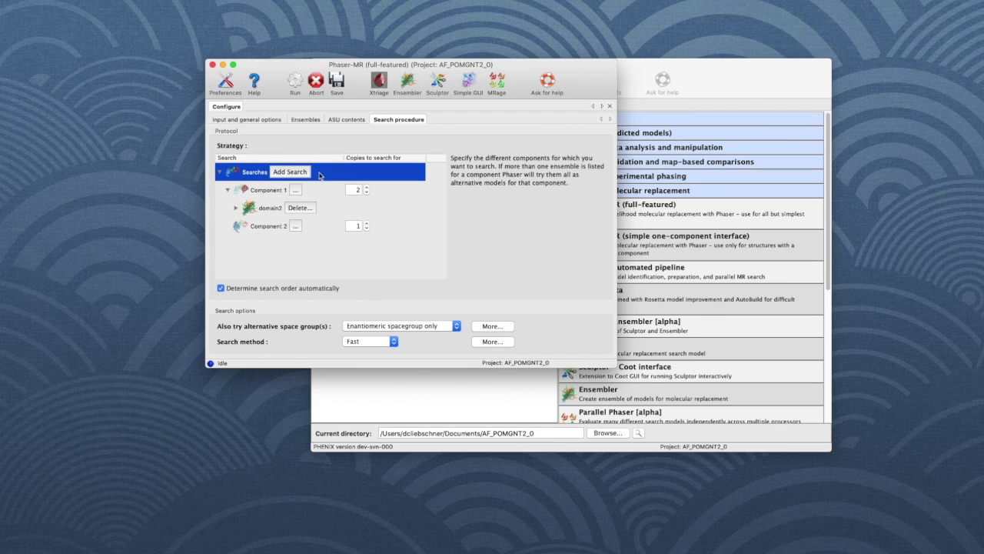
pyautogui.click(294, 226)
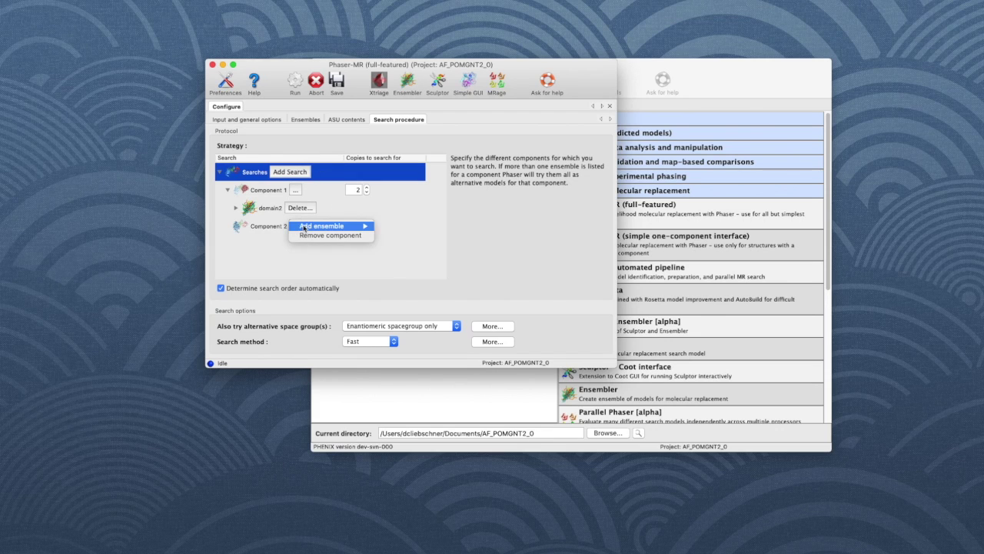
pyautogui.moveTo(323, 226)
pyautogui.click(385, 235)
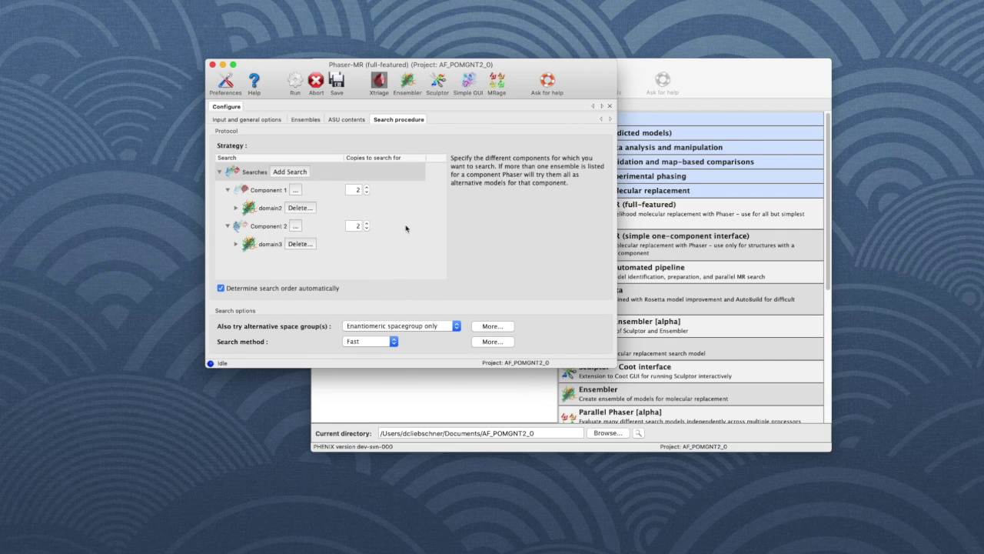
pyautogui.click(297, 80)
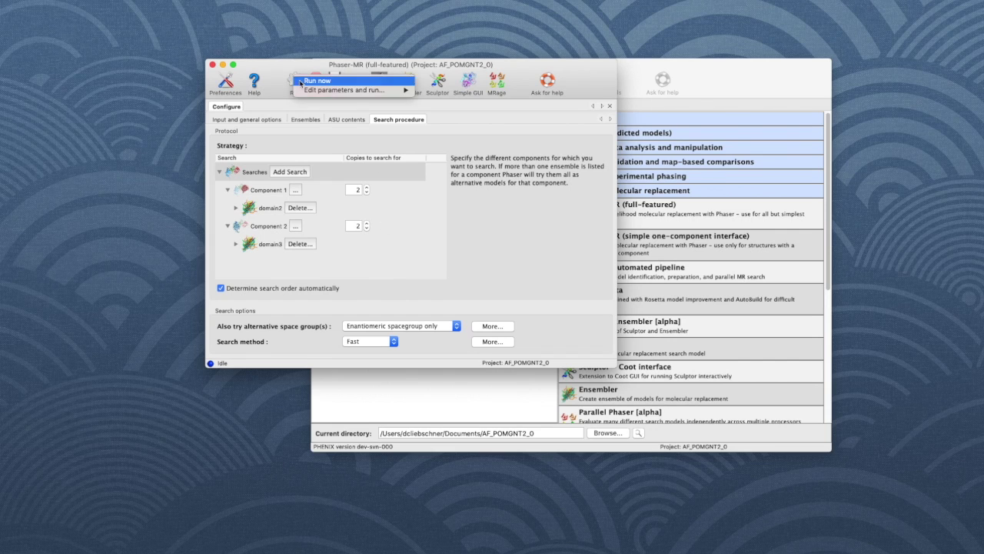
pyautogui.click(304, 81)
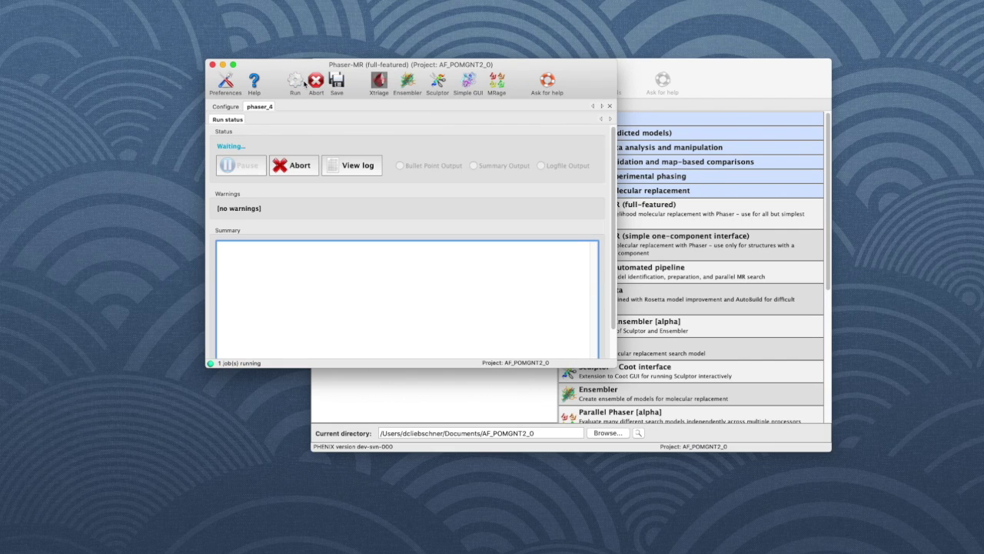